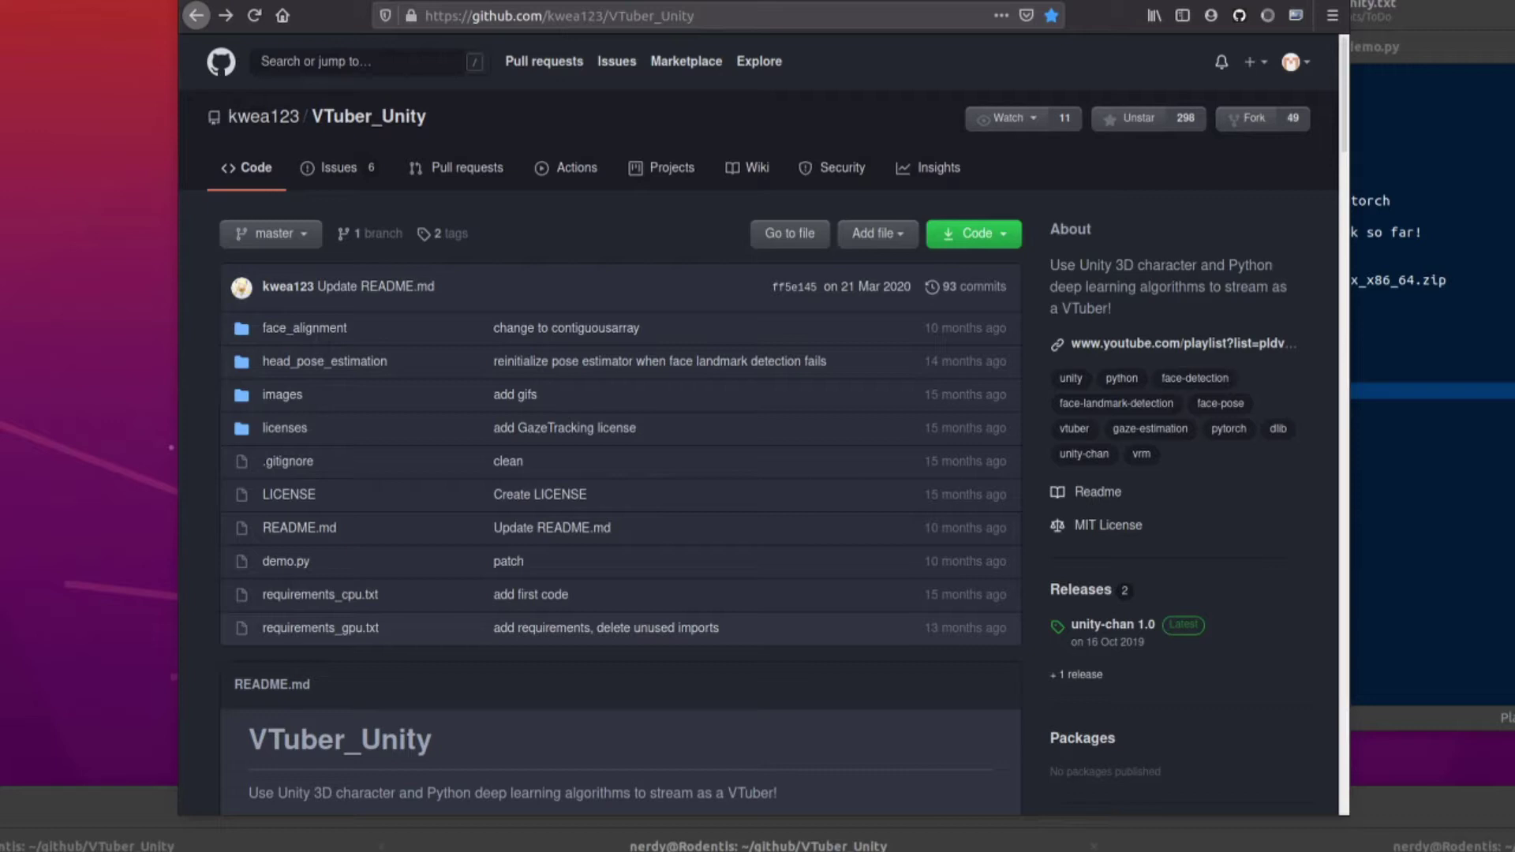
Skim the VTuber_Unity README through its Credits section, look over the linked unity-chan website, and return to the README.
scroll(1221, 345, down, 6)
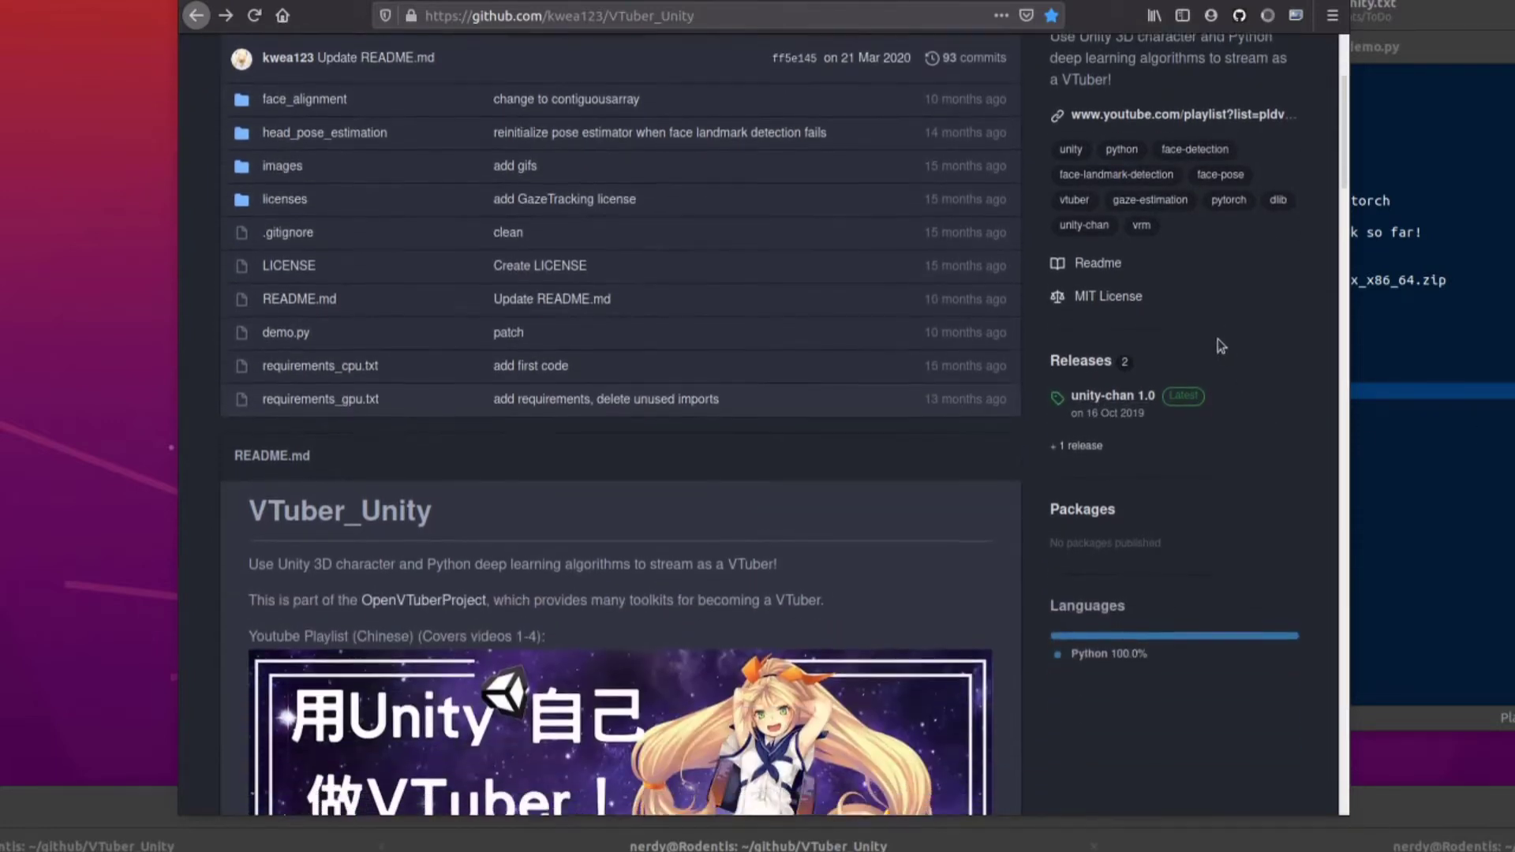
scroll(1221, 345, down, 4)
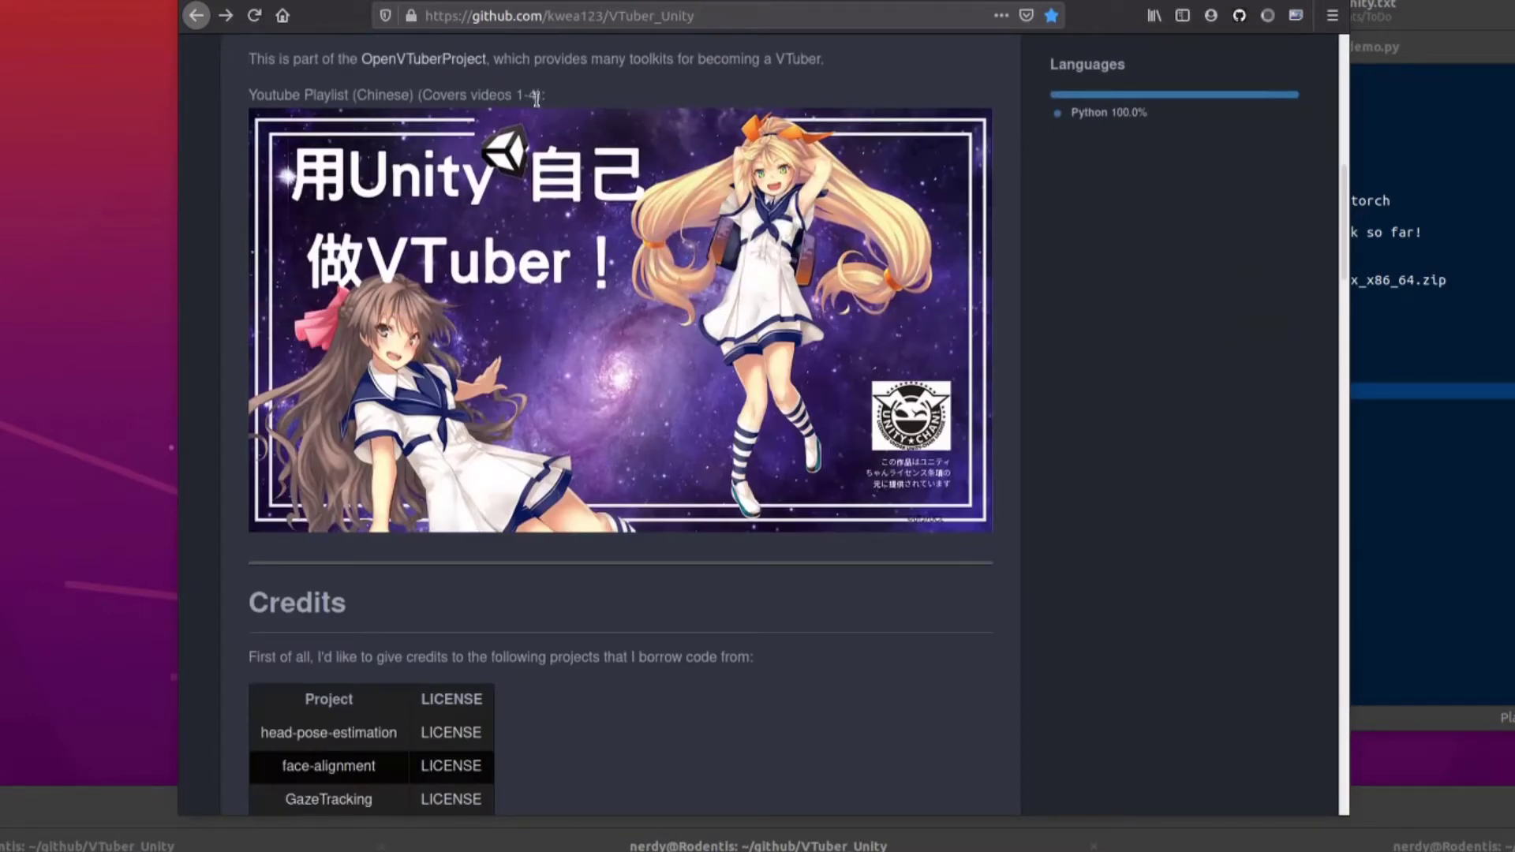
scroll(1215, 411, down, 3)
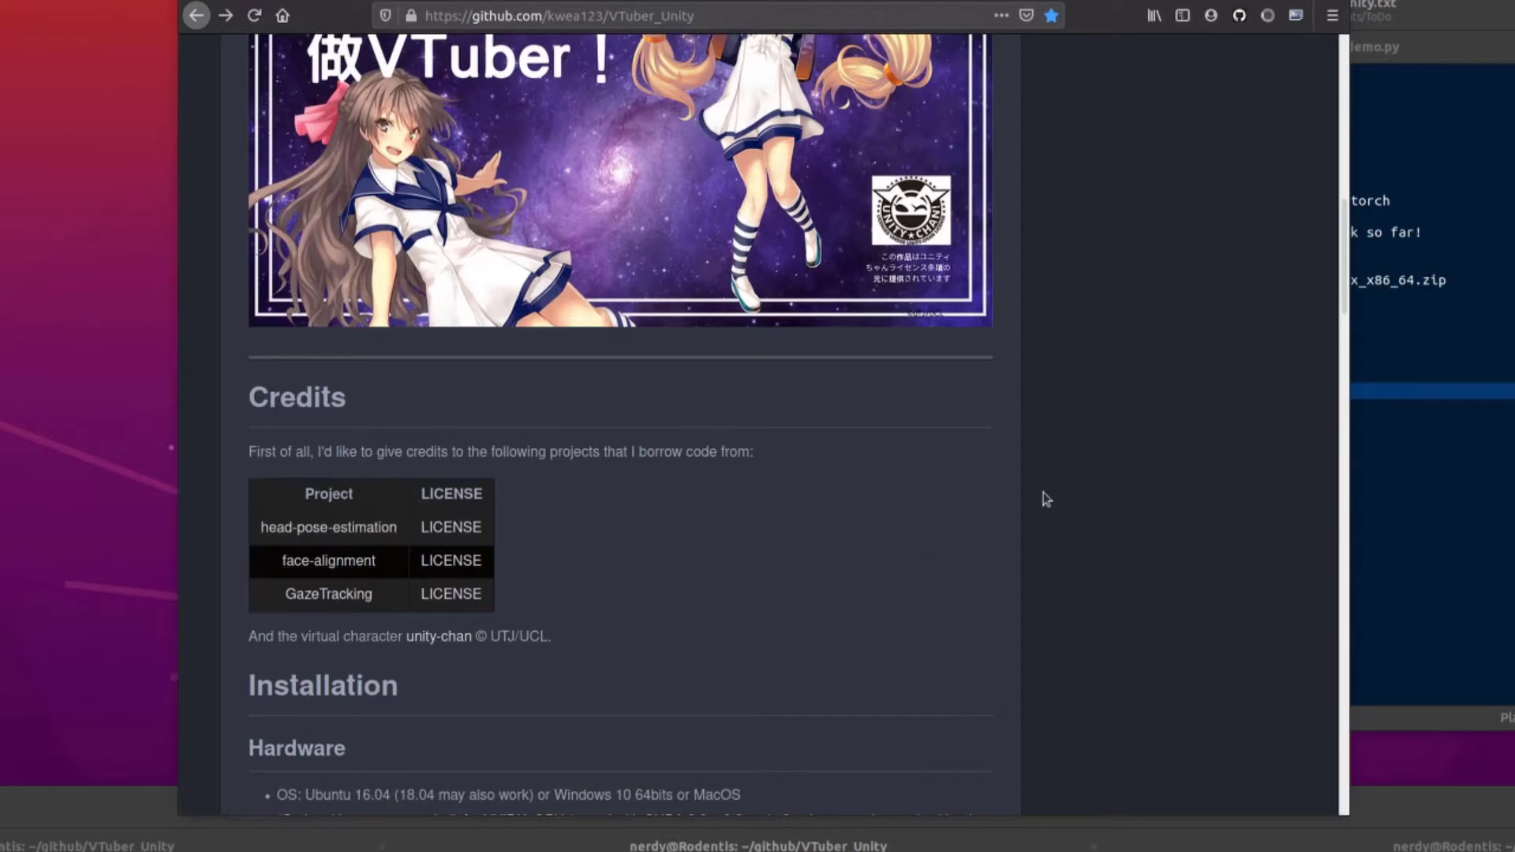
scroll(1072, 490, down, 2)
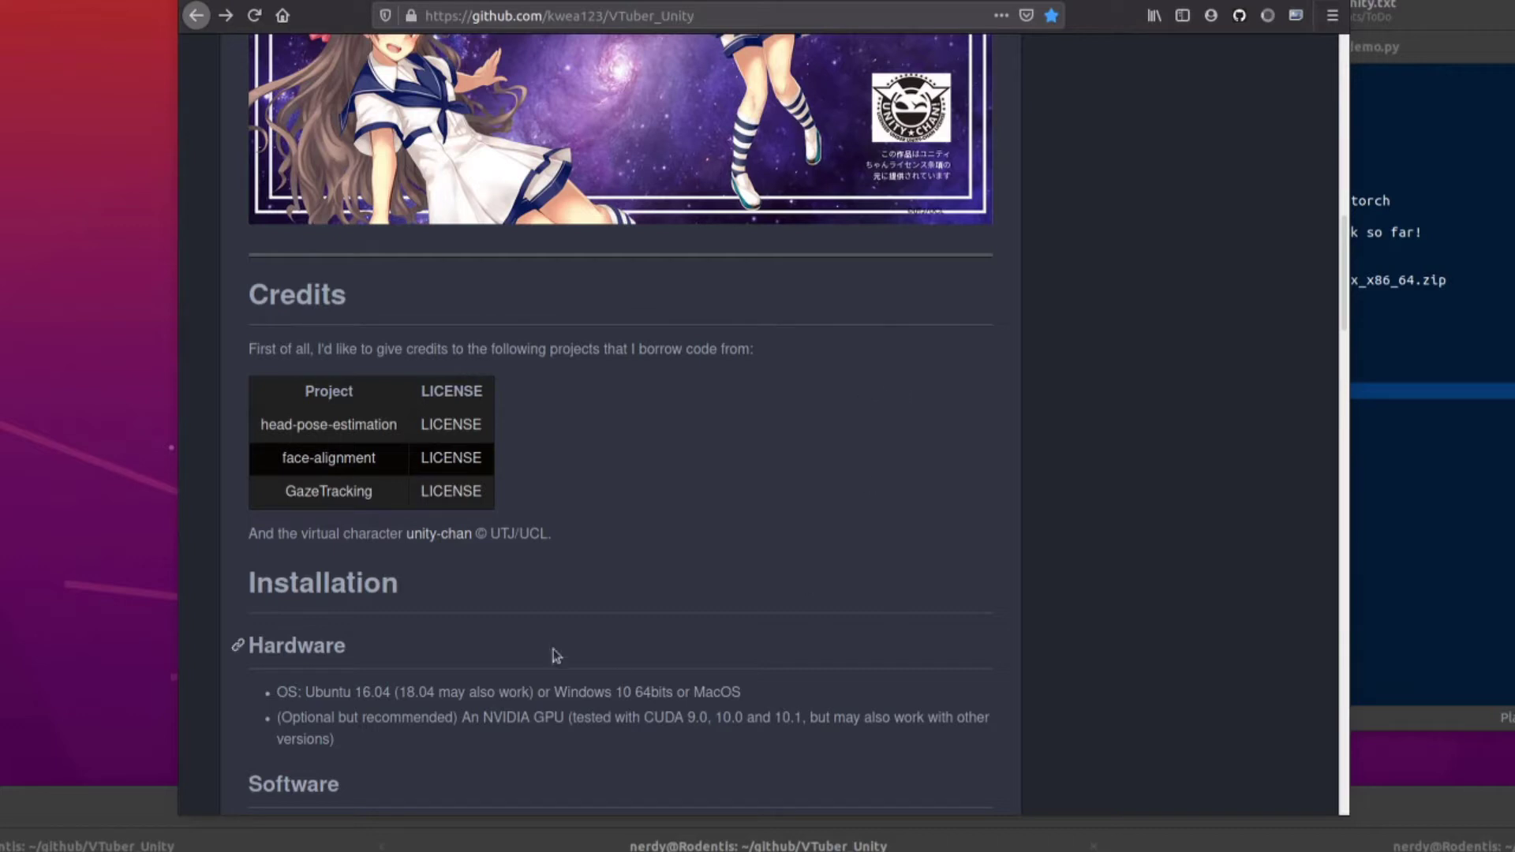
click(433, 534)
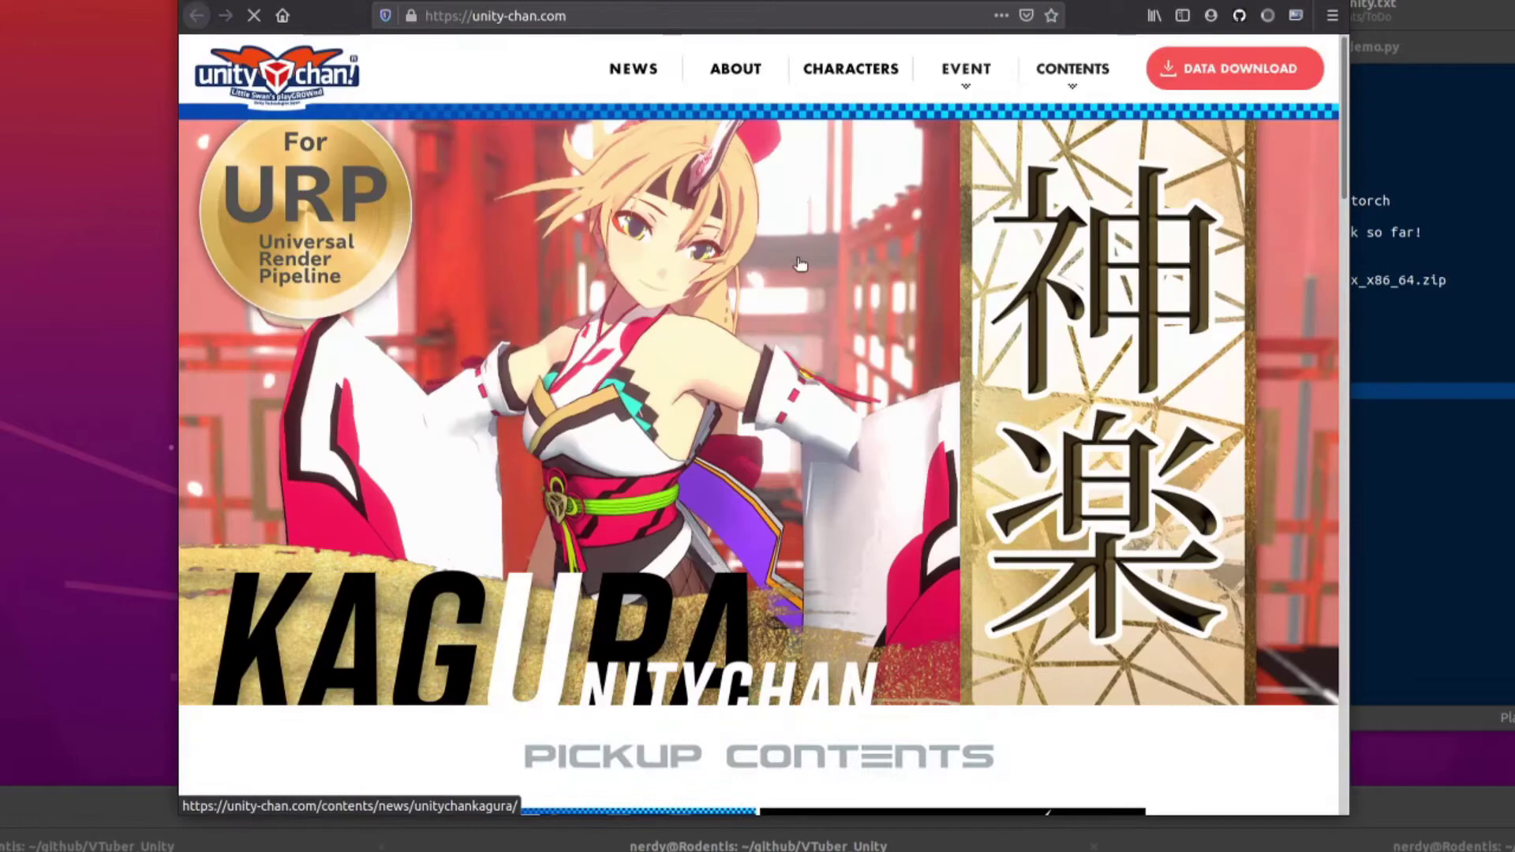
scroll(756, 138, down, 5)
scroll(780, 339, up, 5)
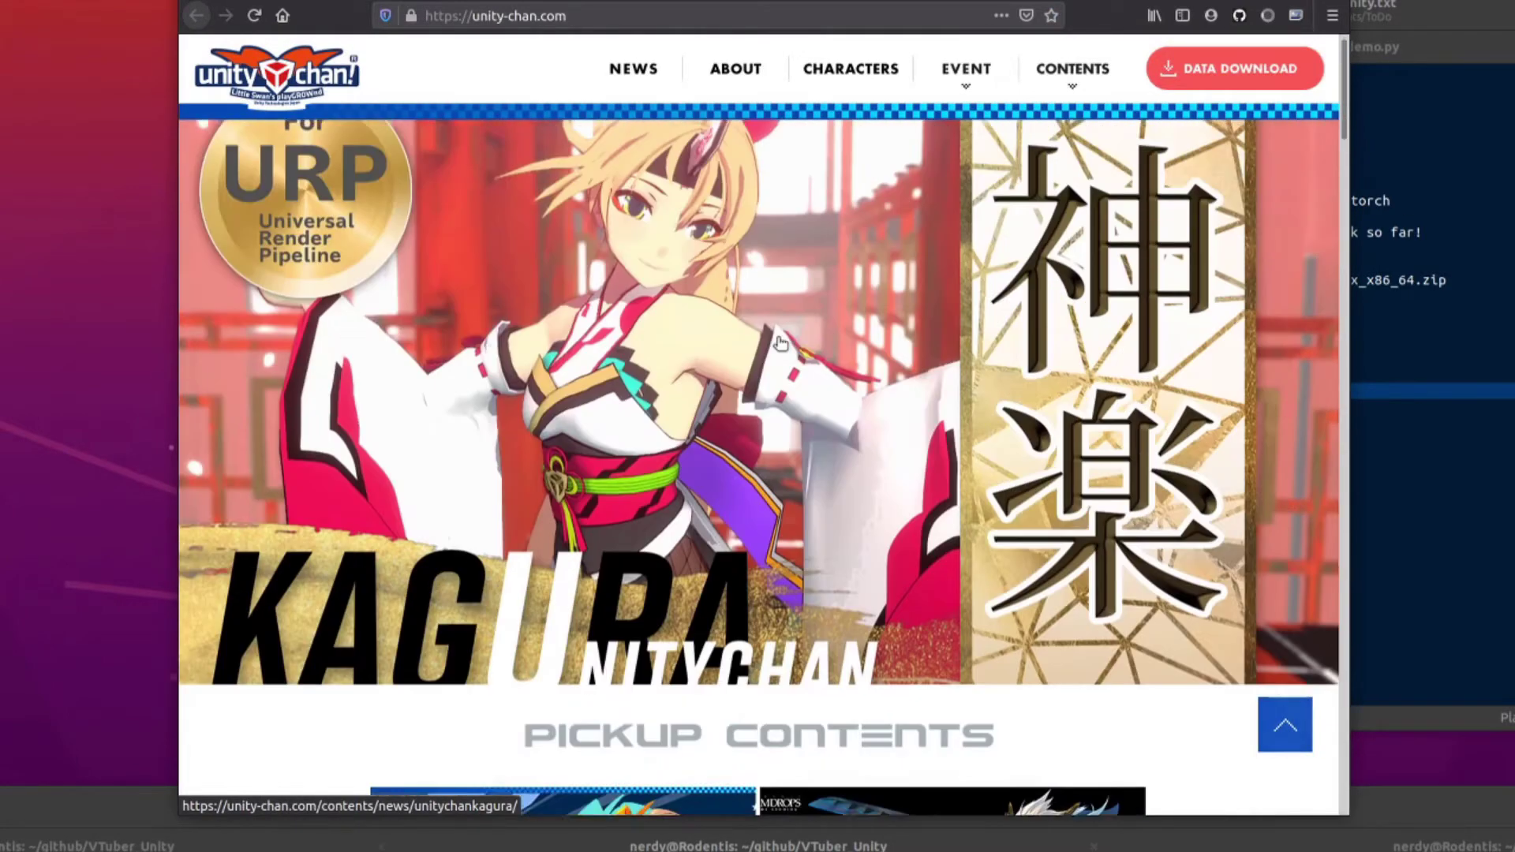
key(alt+Left)
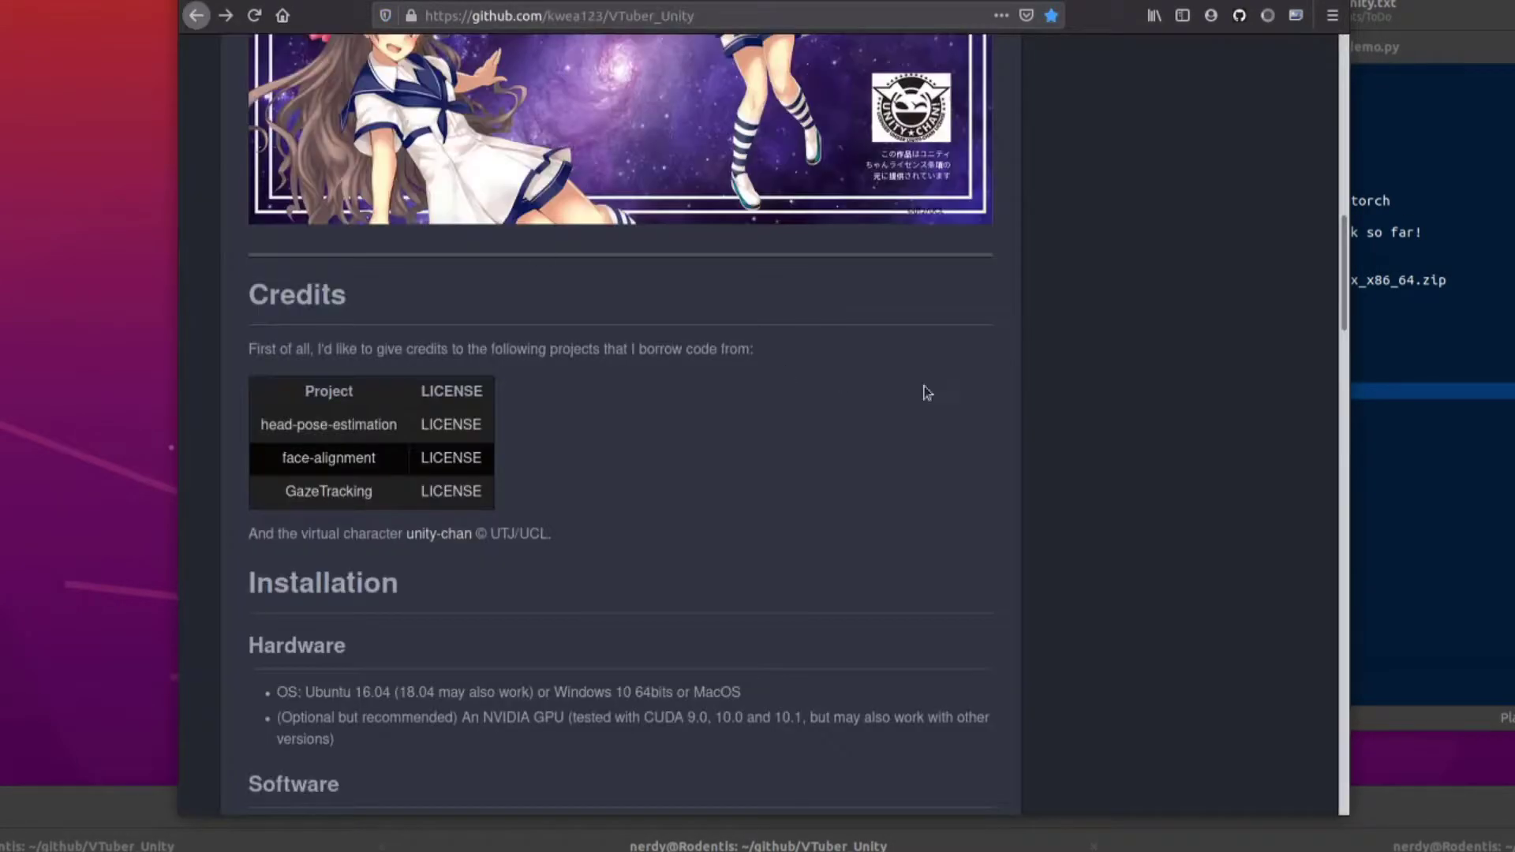
Read the README's hardware and software installation requirements, including the Python library commands for Ubuntu and Windows.
scroll(1152, 426, down, 4)
scroll(1139, 425, down, 1)
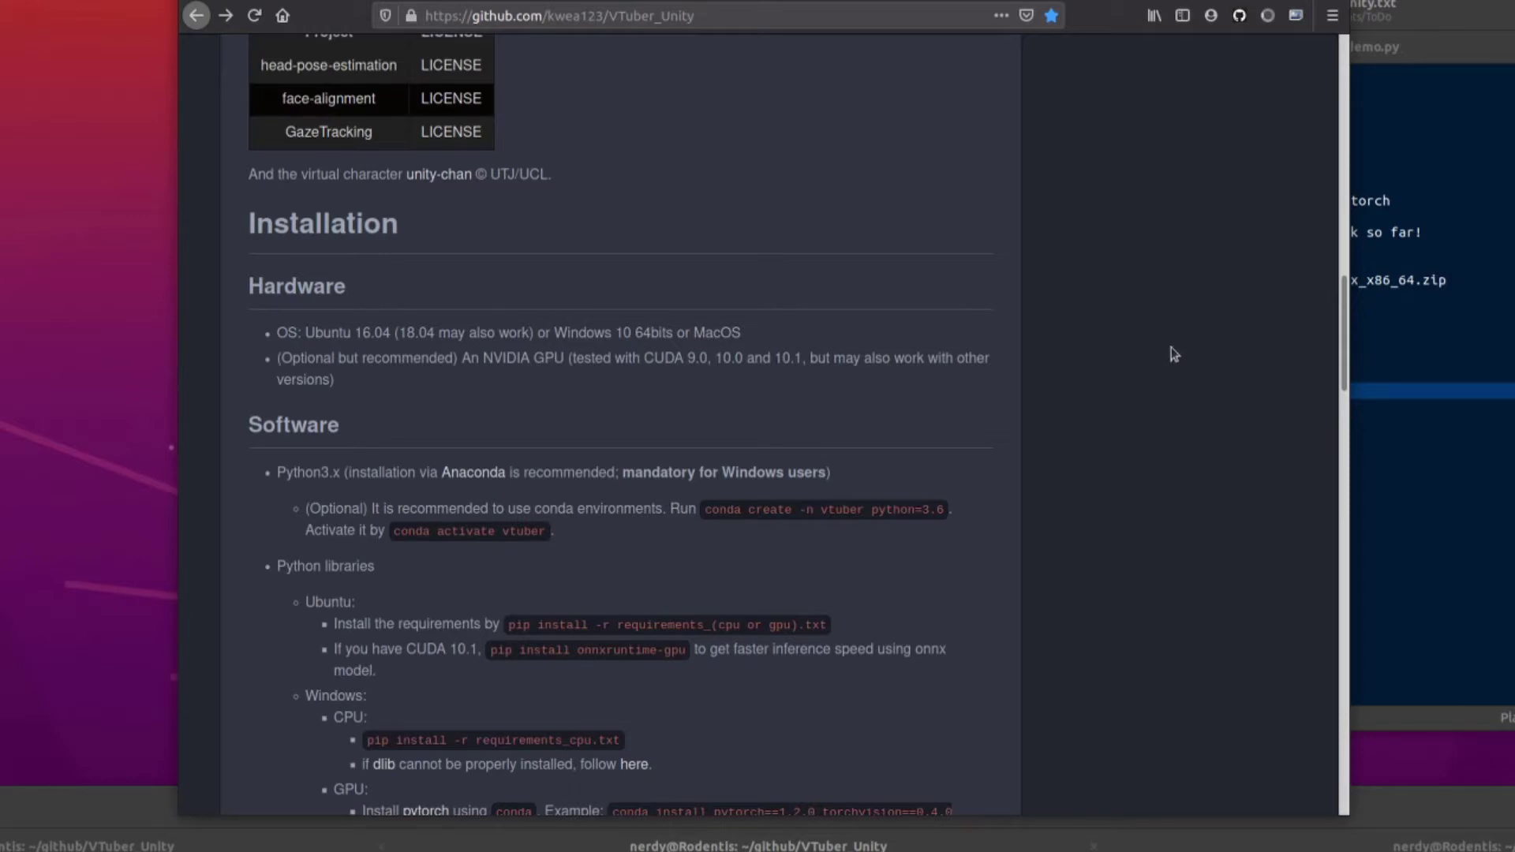
scroll(1174, 355, down, 5)
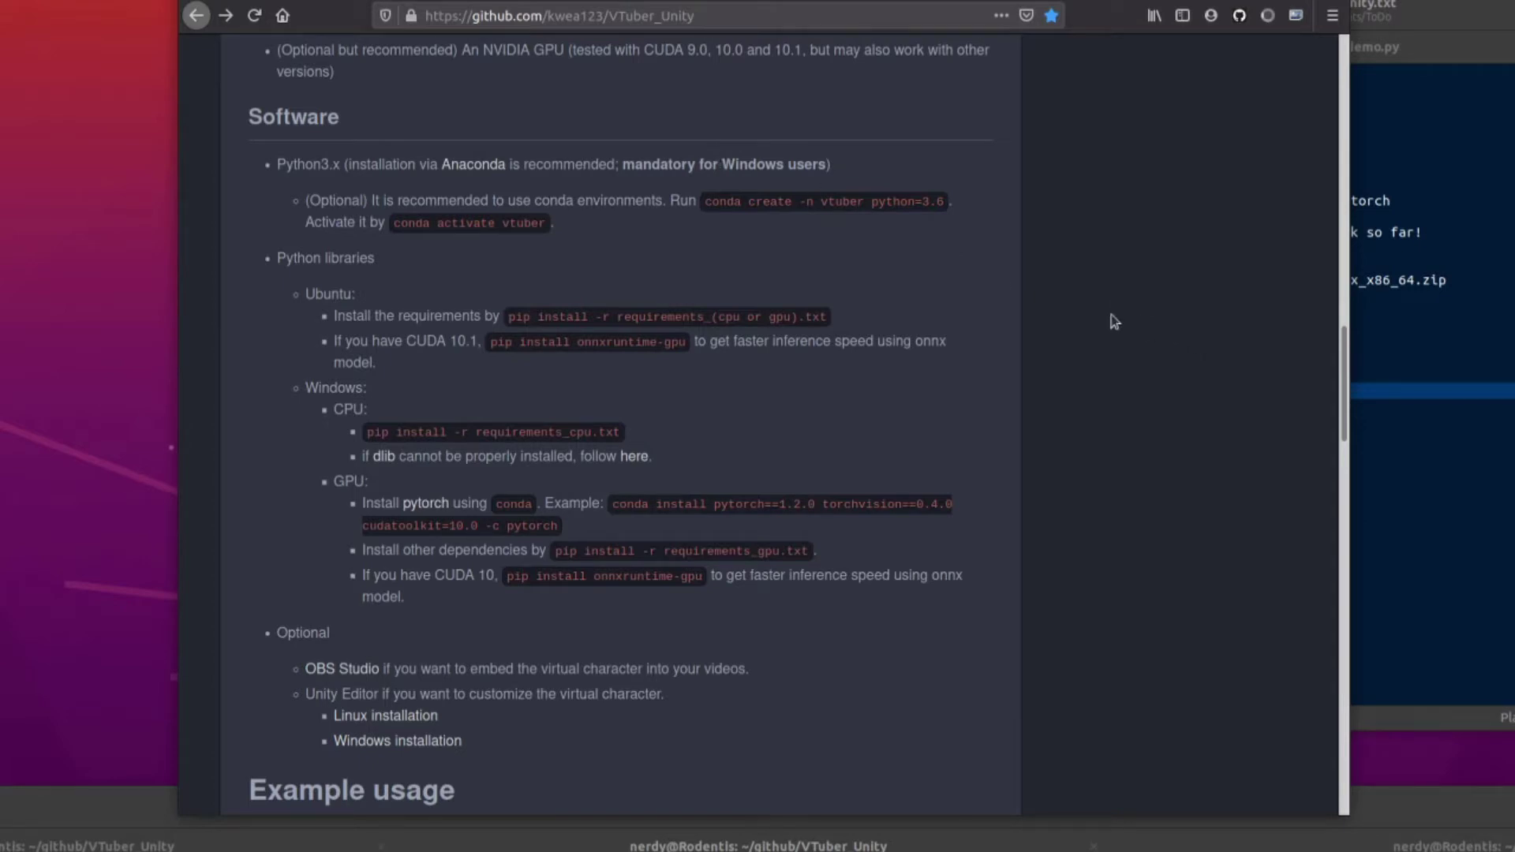
scroll(1115, 321, down, 1)
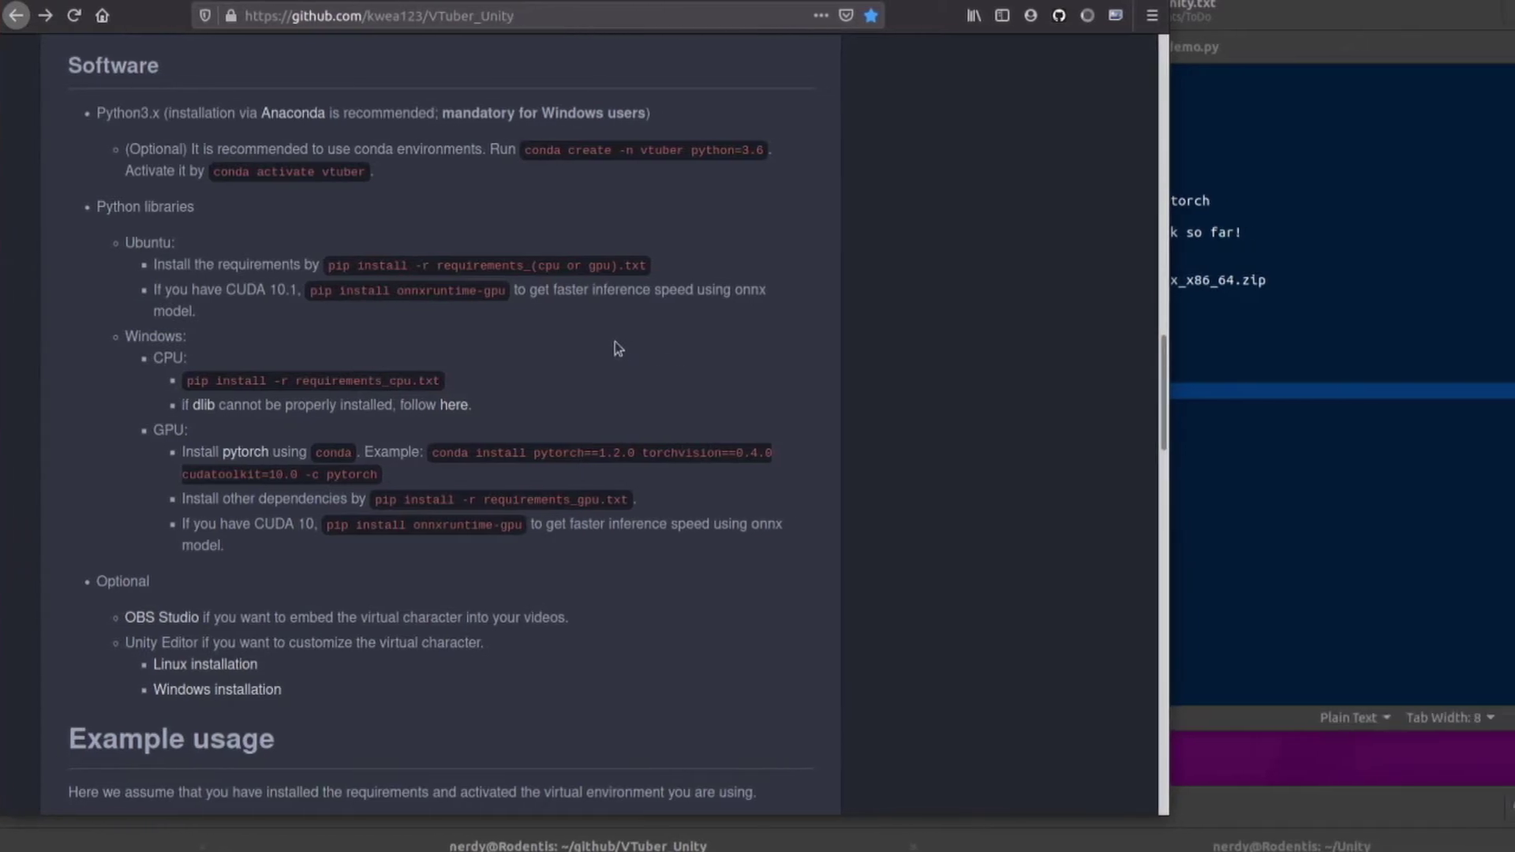
click(1272, 362)
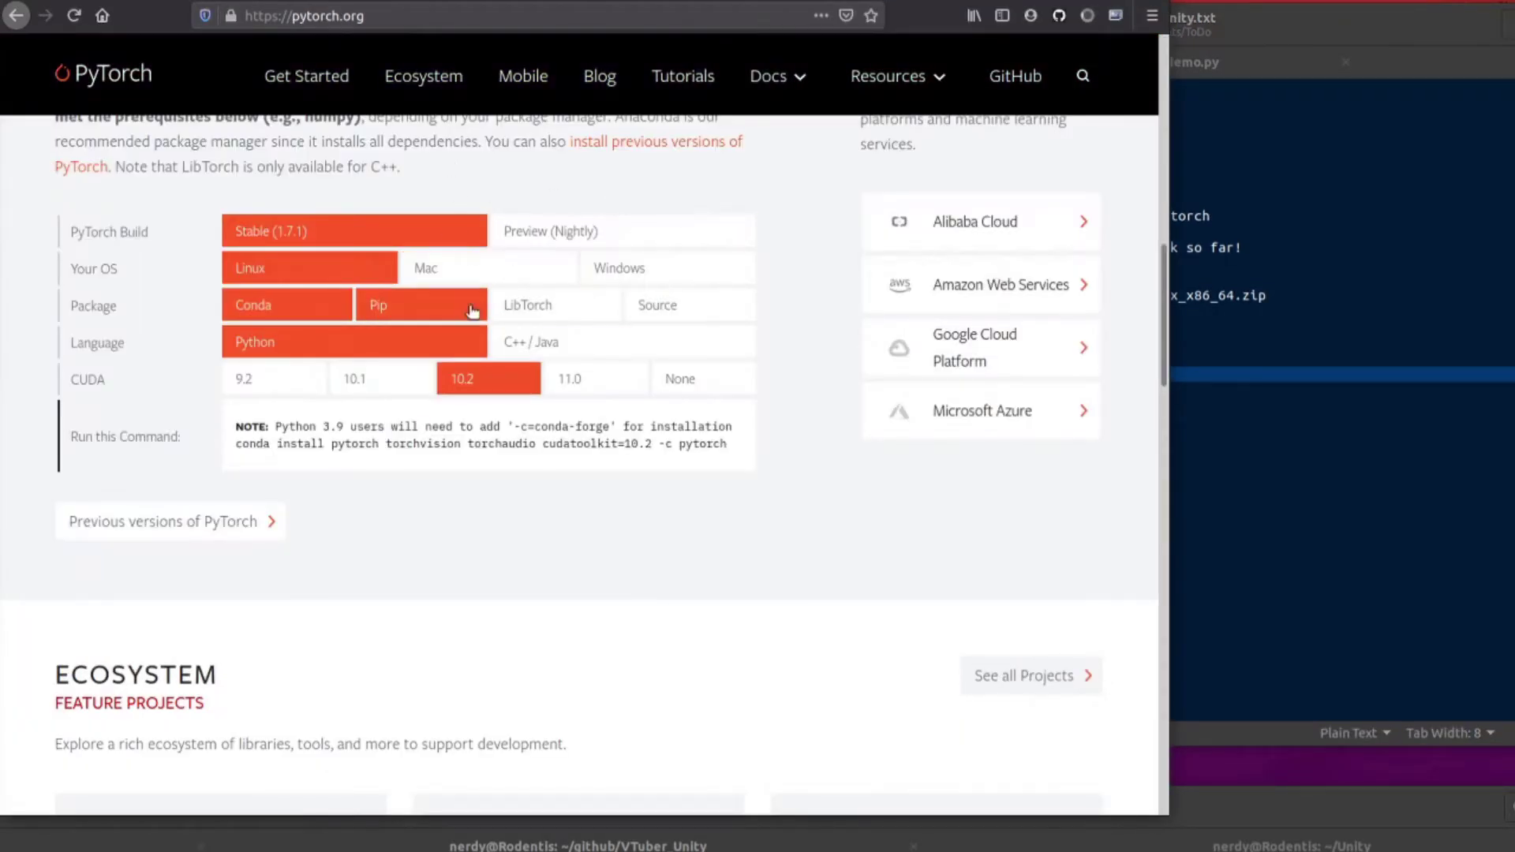
Choose Conda and CUDA 11.0 in PyTorch's install selector, highlight the generated install command, and return to the README.
click(272, 375)
click(478, 383)
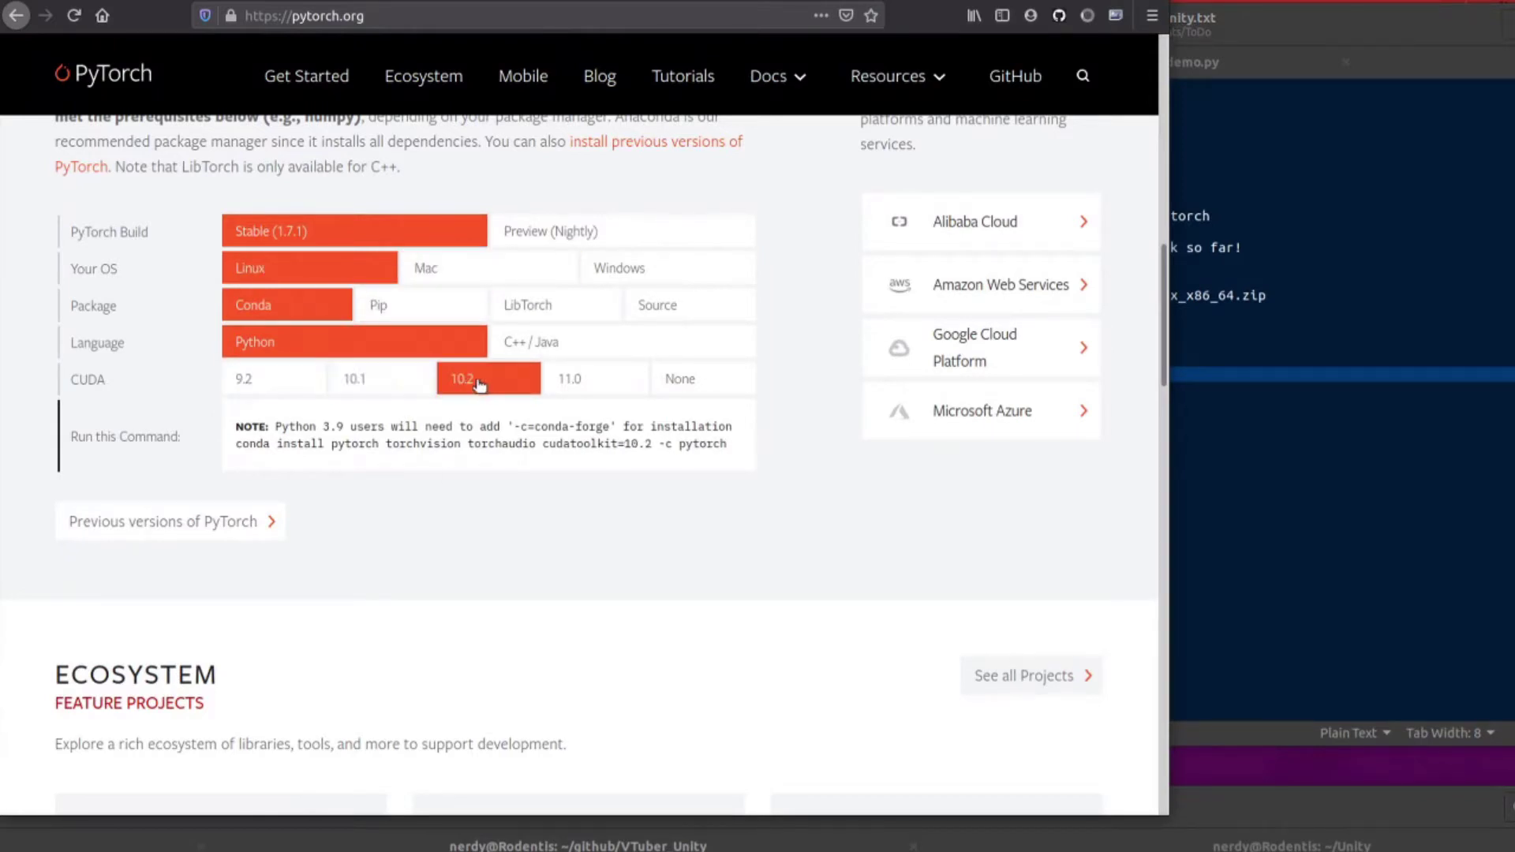
click(584, 385)
click(389, 309)
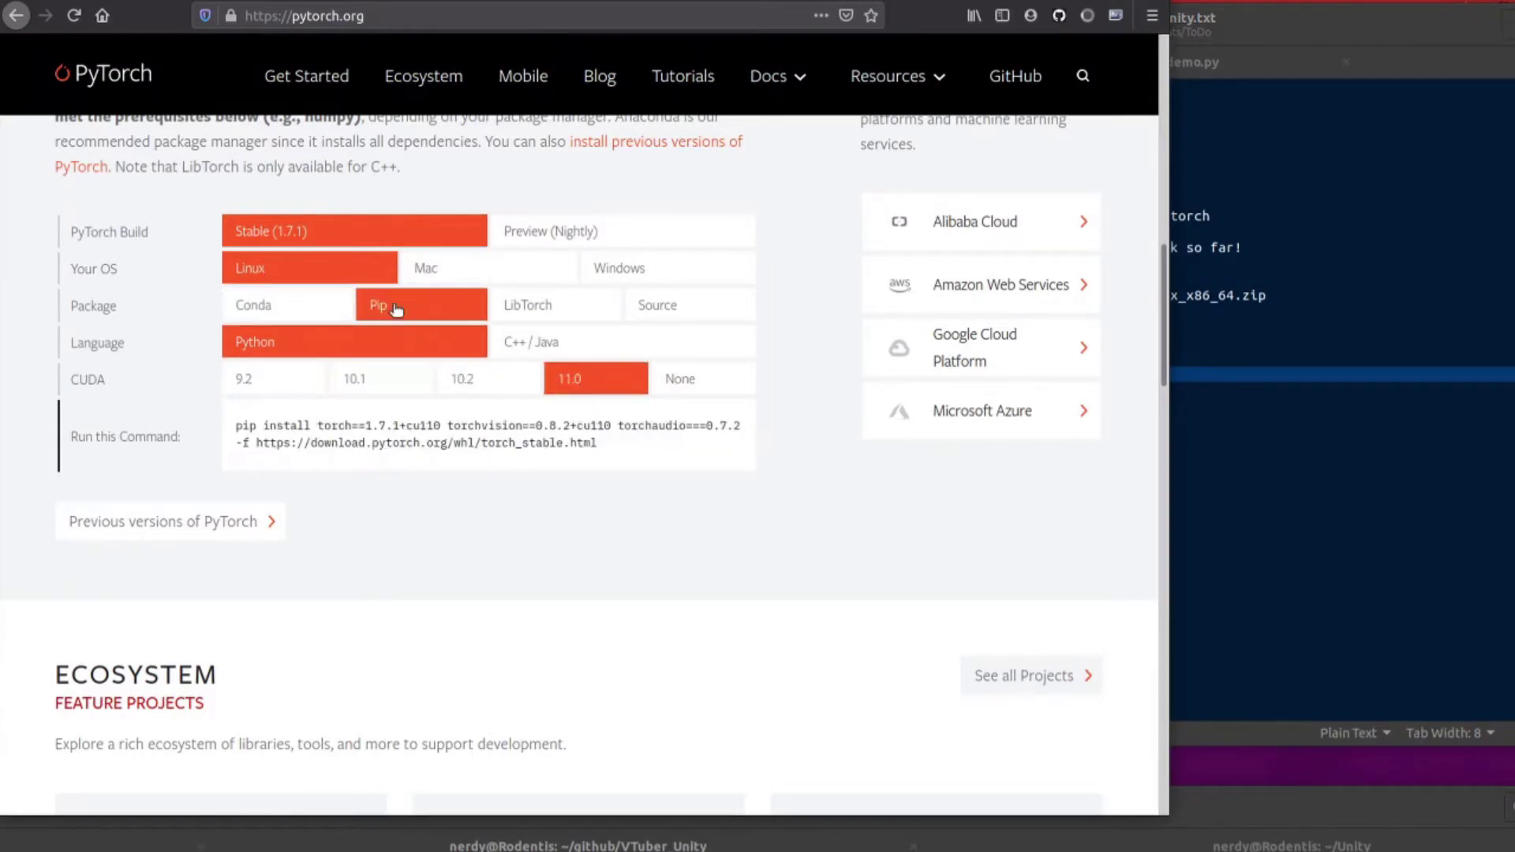
click(304, 309)
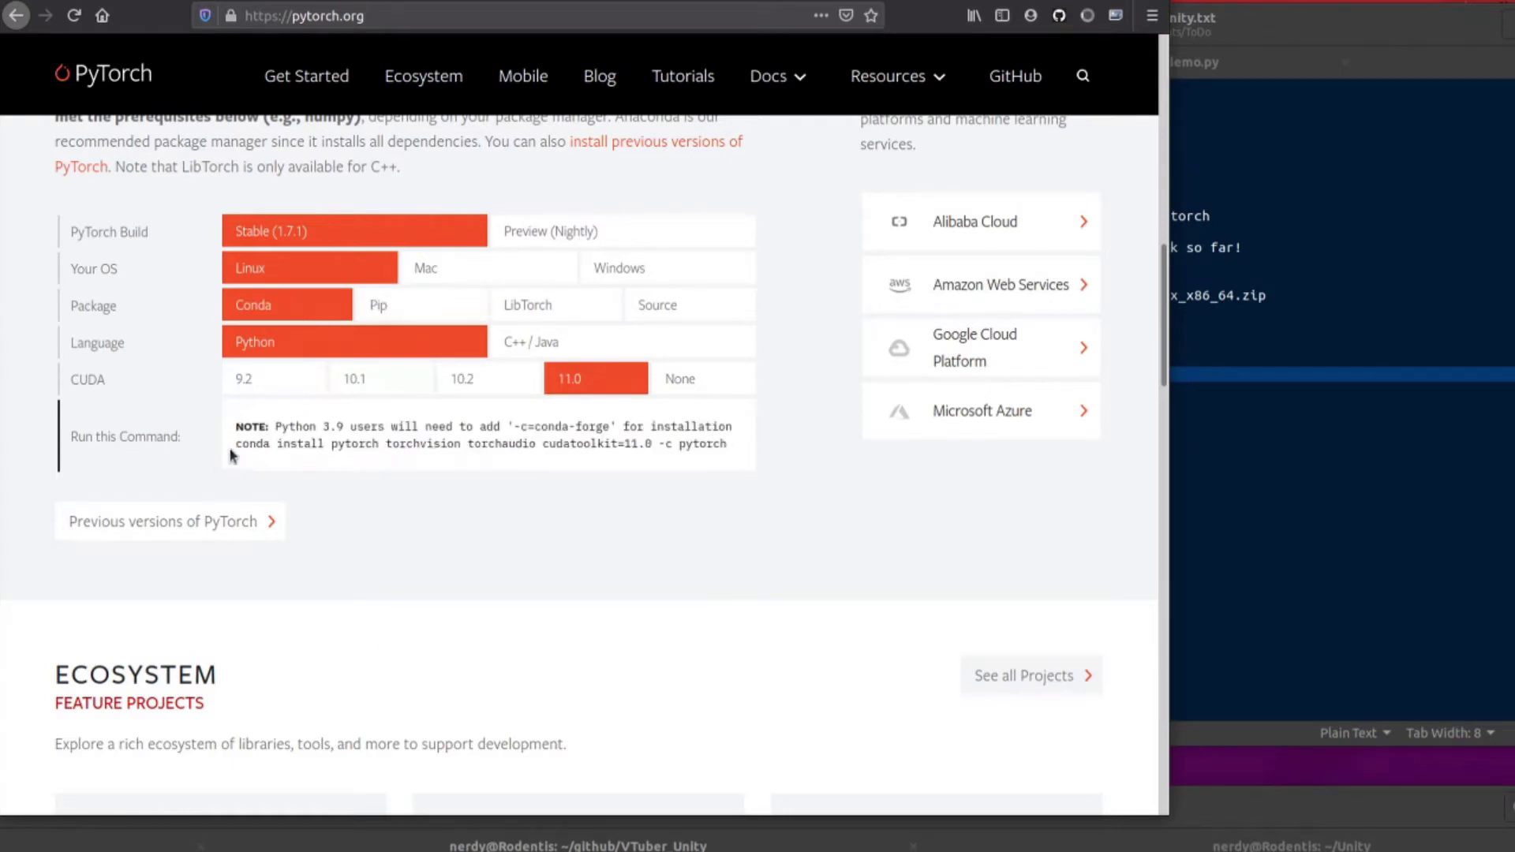
drag(235, 445, 727, 444)
click(805, 575)
key(alt+Left)
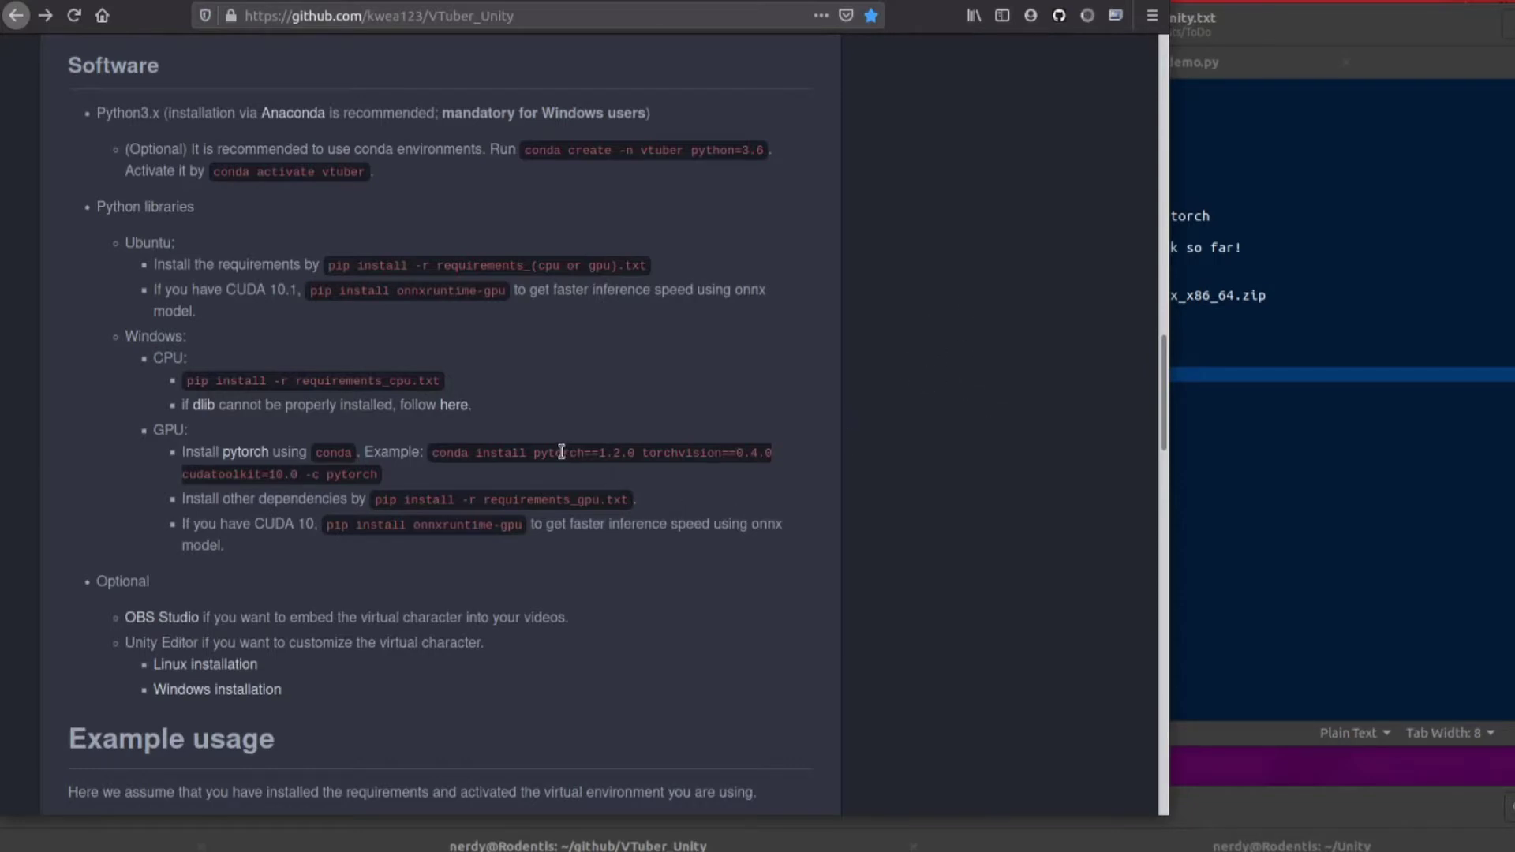
Compare the PyTorch version in the README's conda install example with the install notes in VTuber_Unity.txt.
drag(554, 452, 629, 453)
click(947, 336)
scroll(946, 376, down, 1)
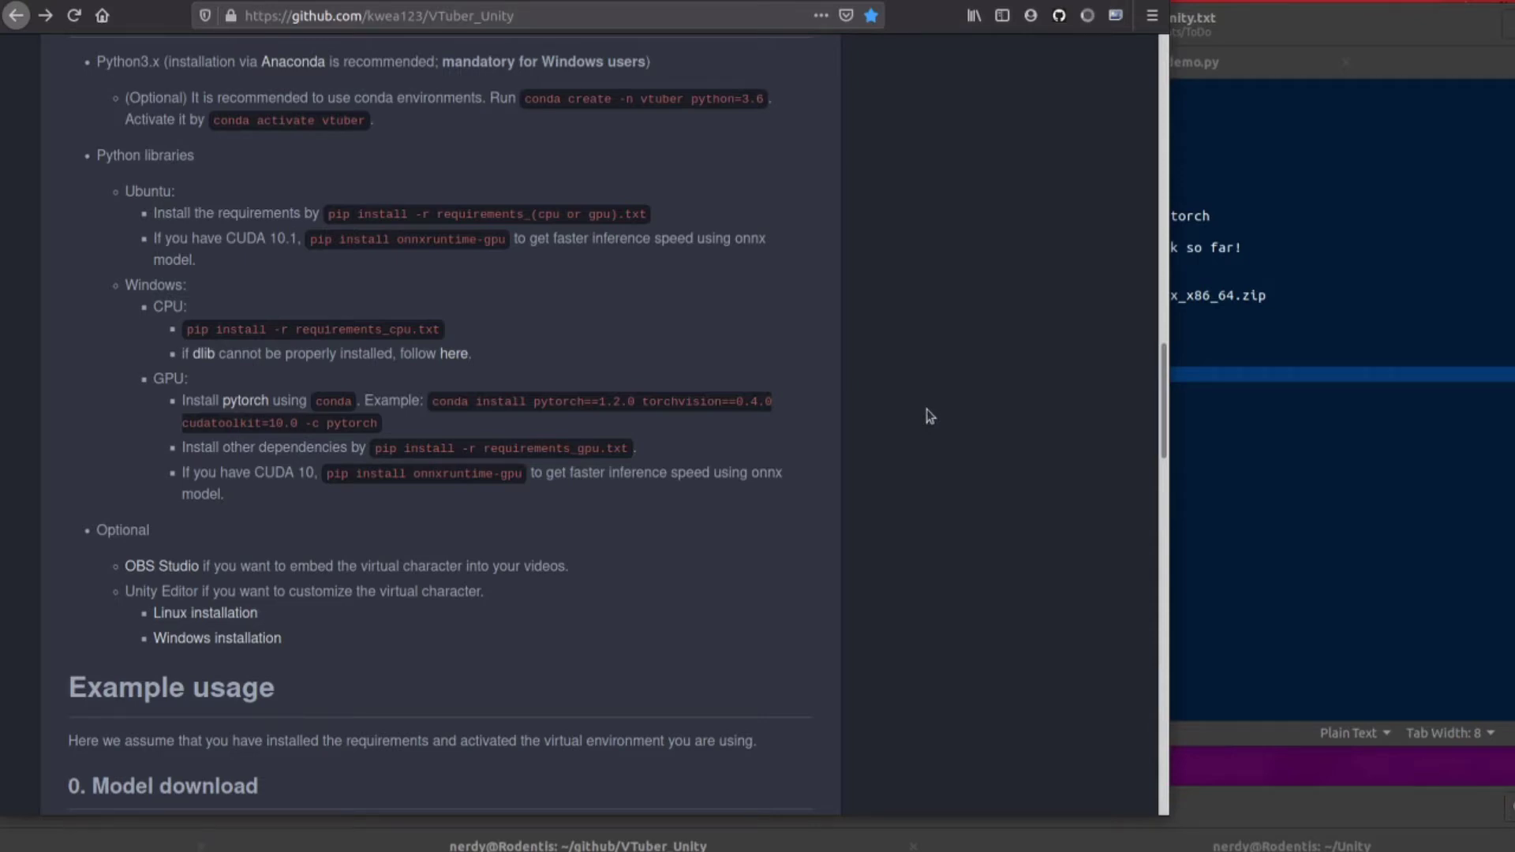
click(1449, 410)
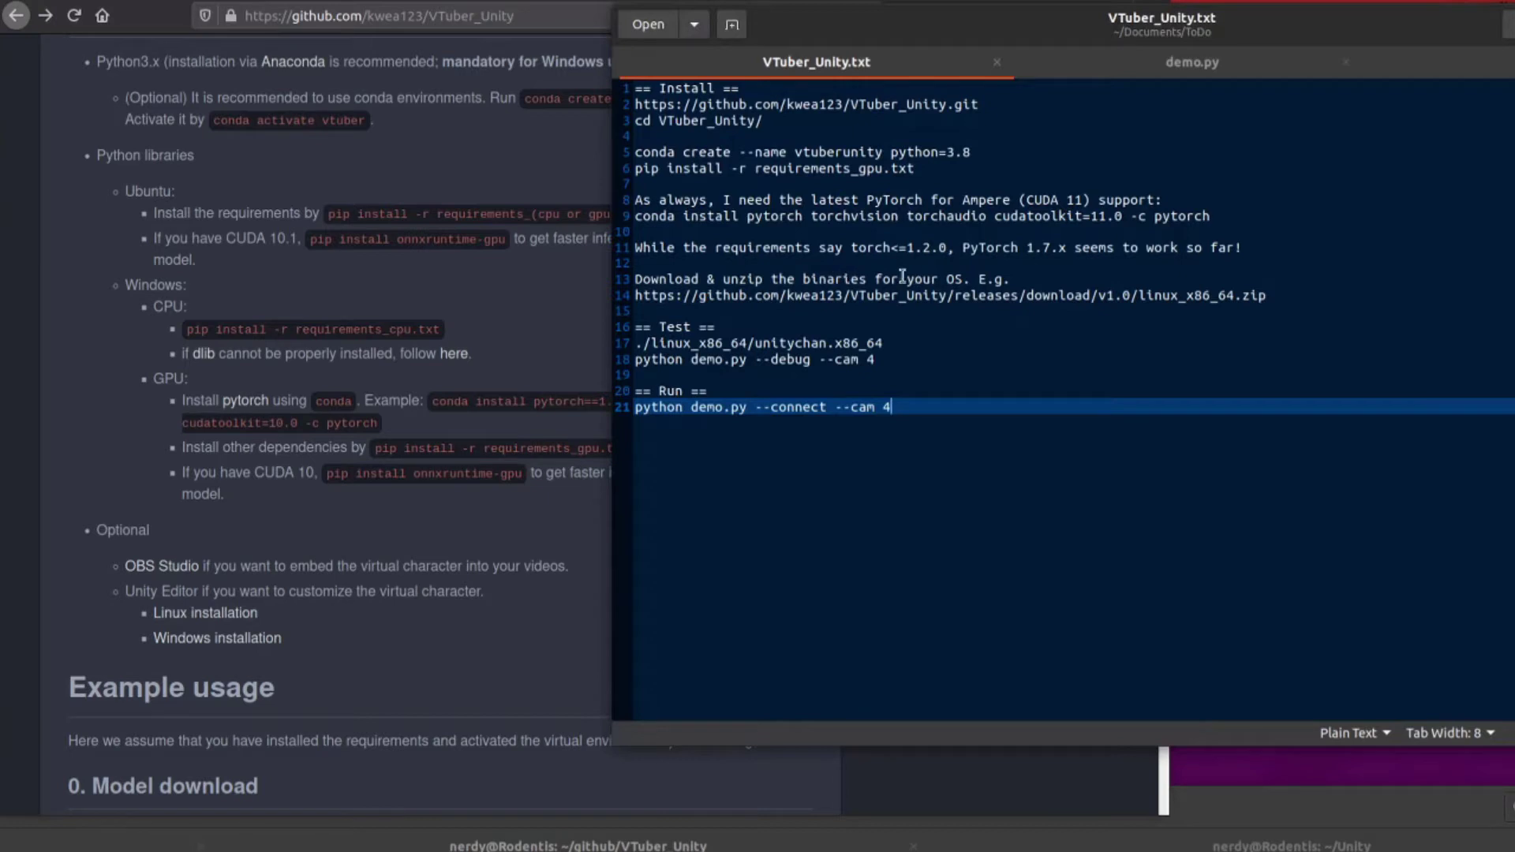
scroll(533, 563, down, 2)
Read the README's Example usage section on model download and face detection, checking the unity-chan 1.0 release assets.
click(527, 548)
scroll(523, 513, down, 7)
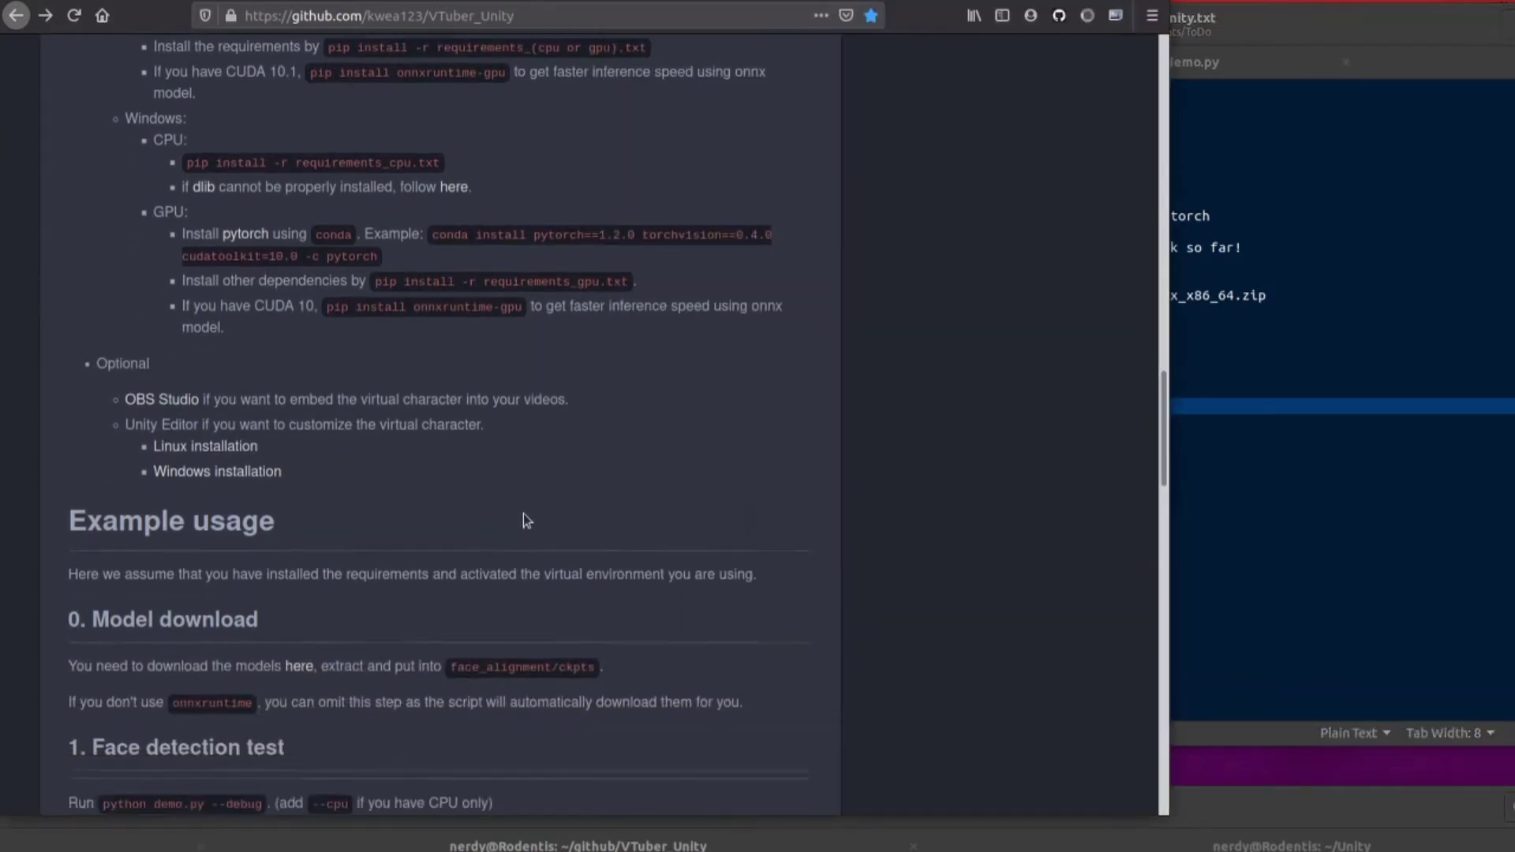
scroll(393, 384, down, 1)
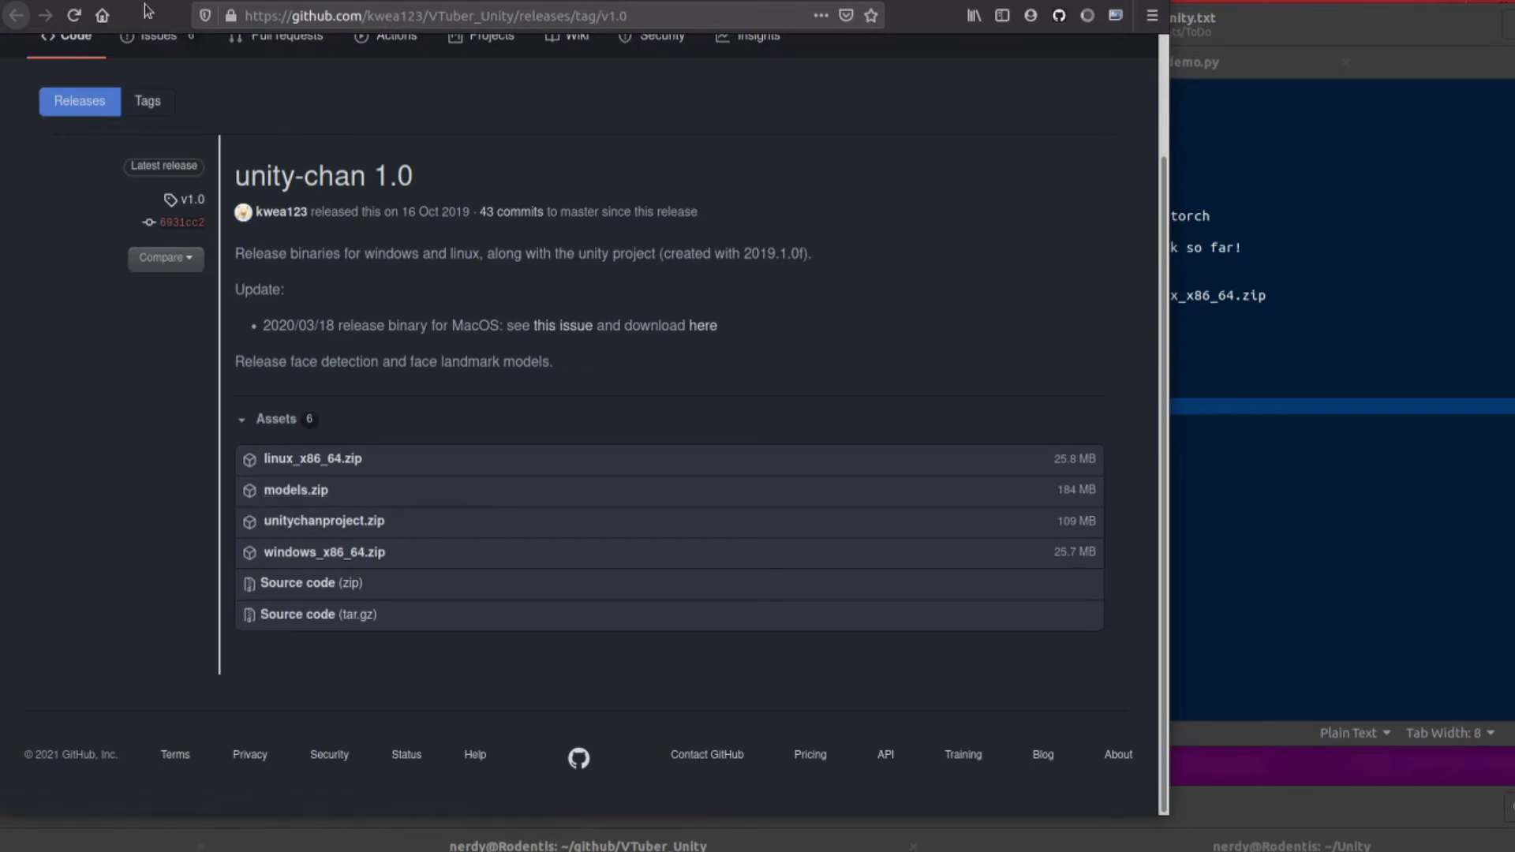
click(16, 15)
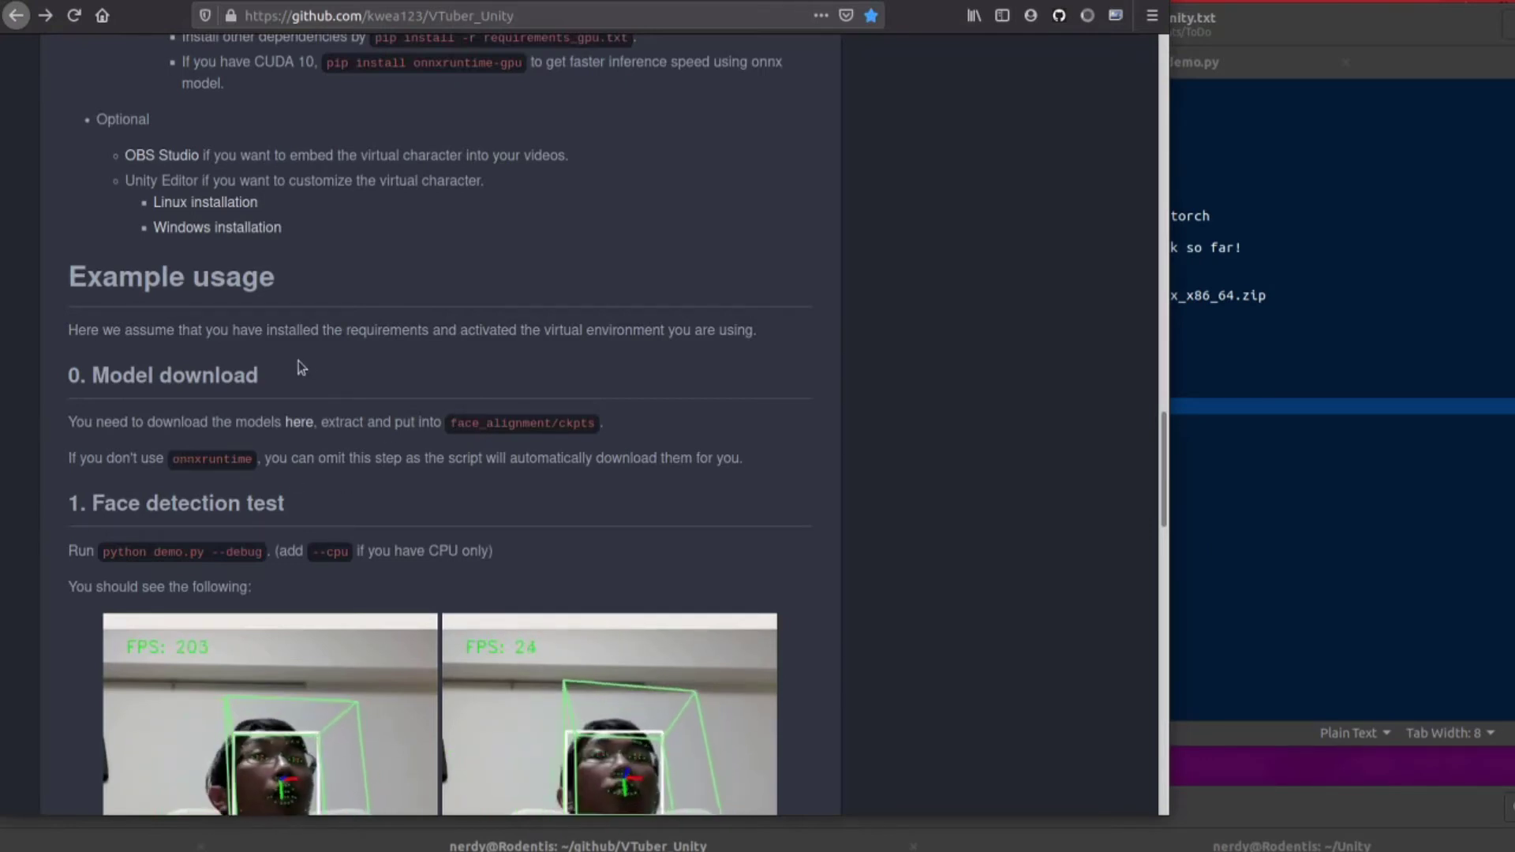
scroll(298, 362, down, 1)
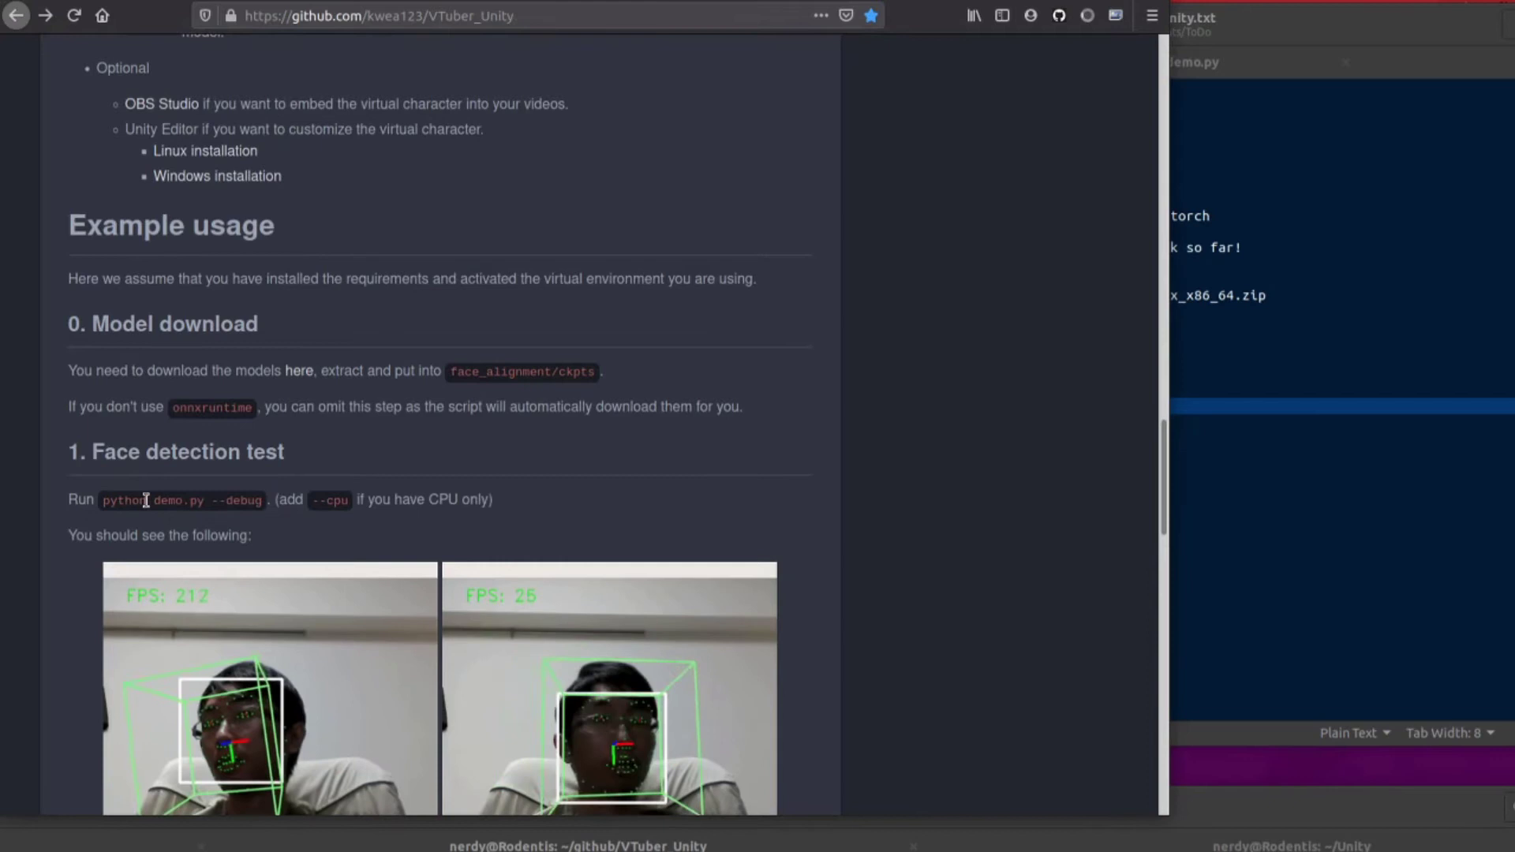
scroll(355, 365, down, 2)
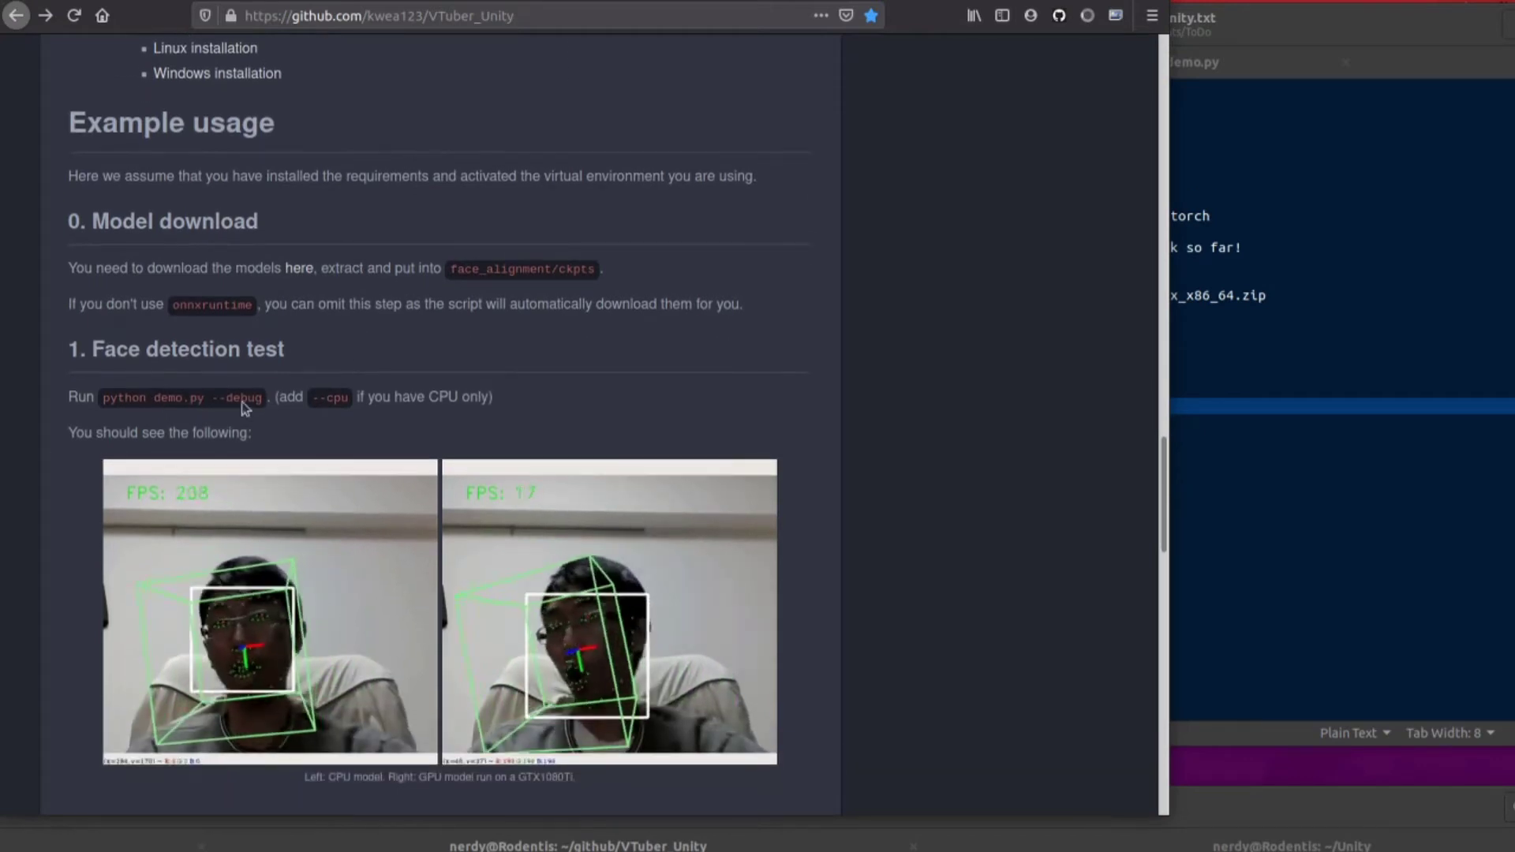
Switch to the terminal, remove the connect option from the prepared command, and run python demo.py --cam 4 --debug.
drag(103, 397, 266, 399)
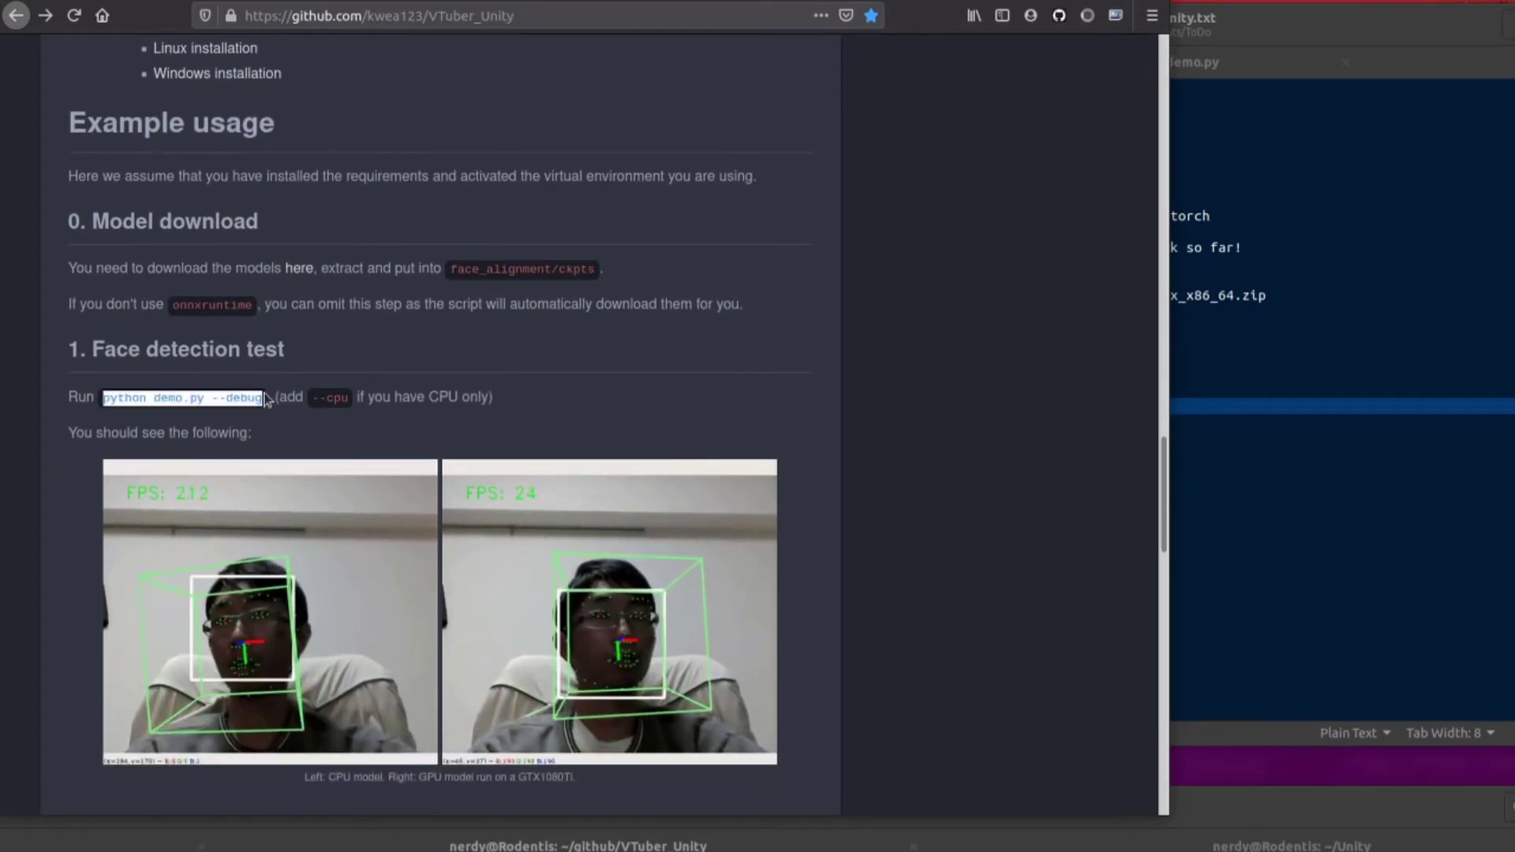
key(alt+Tab)
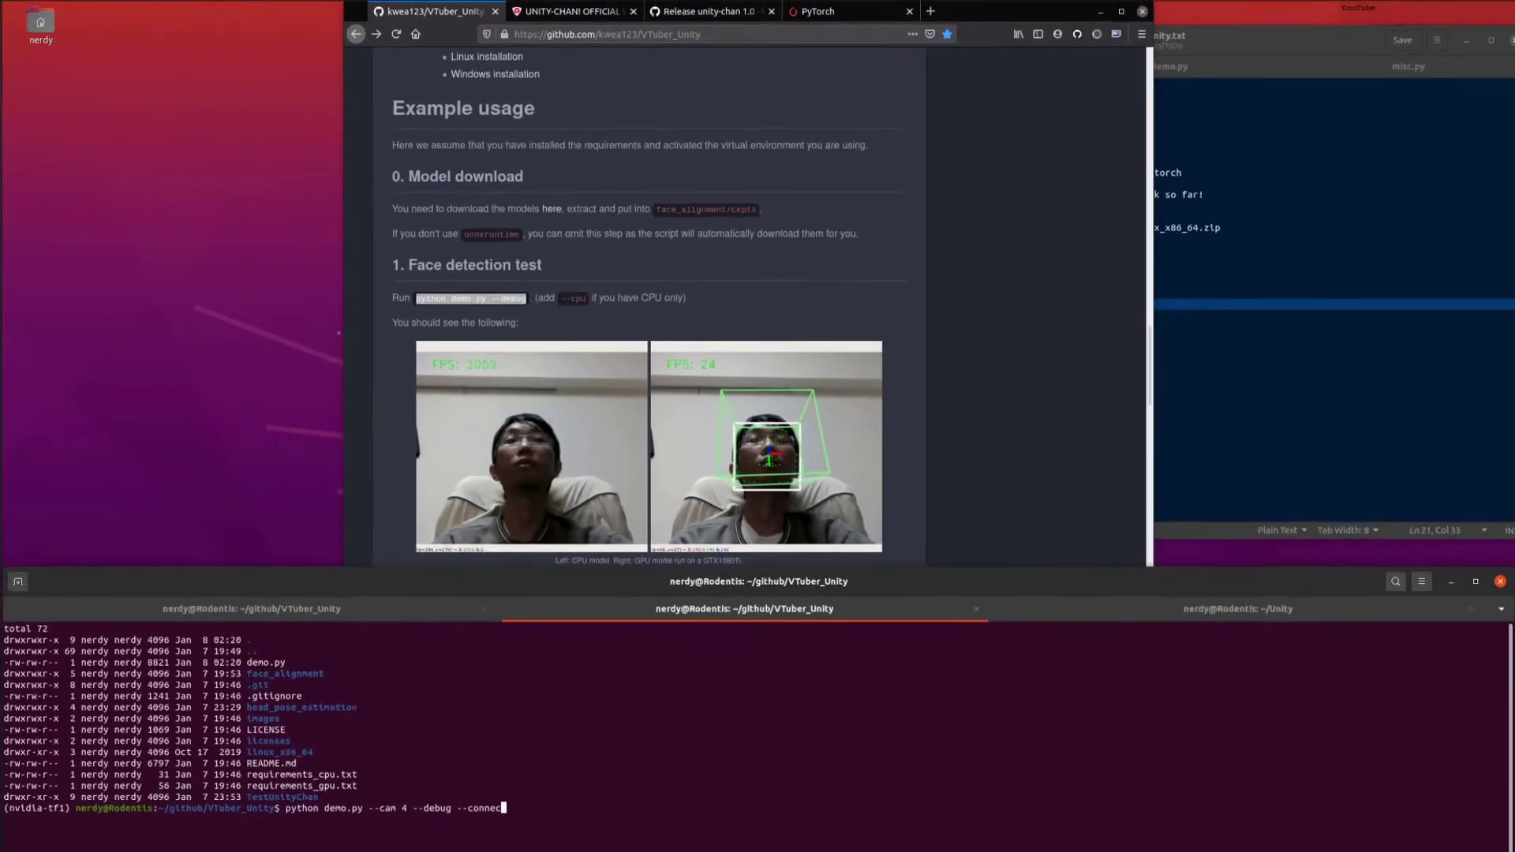
key(BackSpace)
key(BackSpace)
key(BackSpace)
key(BackSpace)
key(BackSpace)
key(BackSpace)
key(BackSpace)
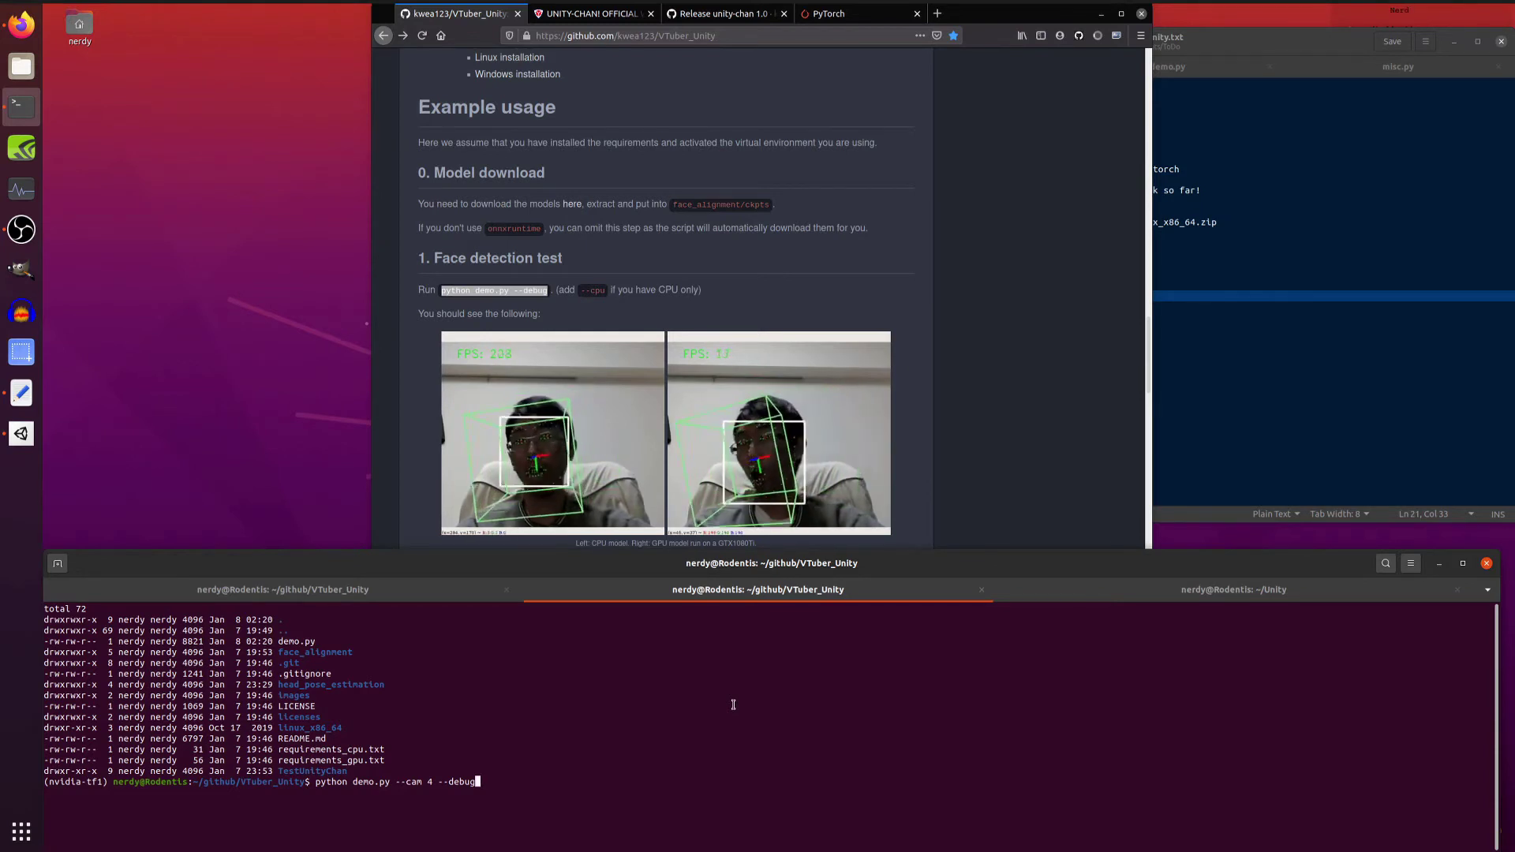
key(Return)
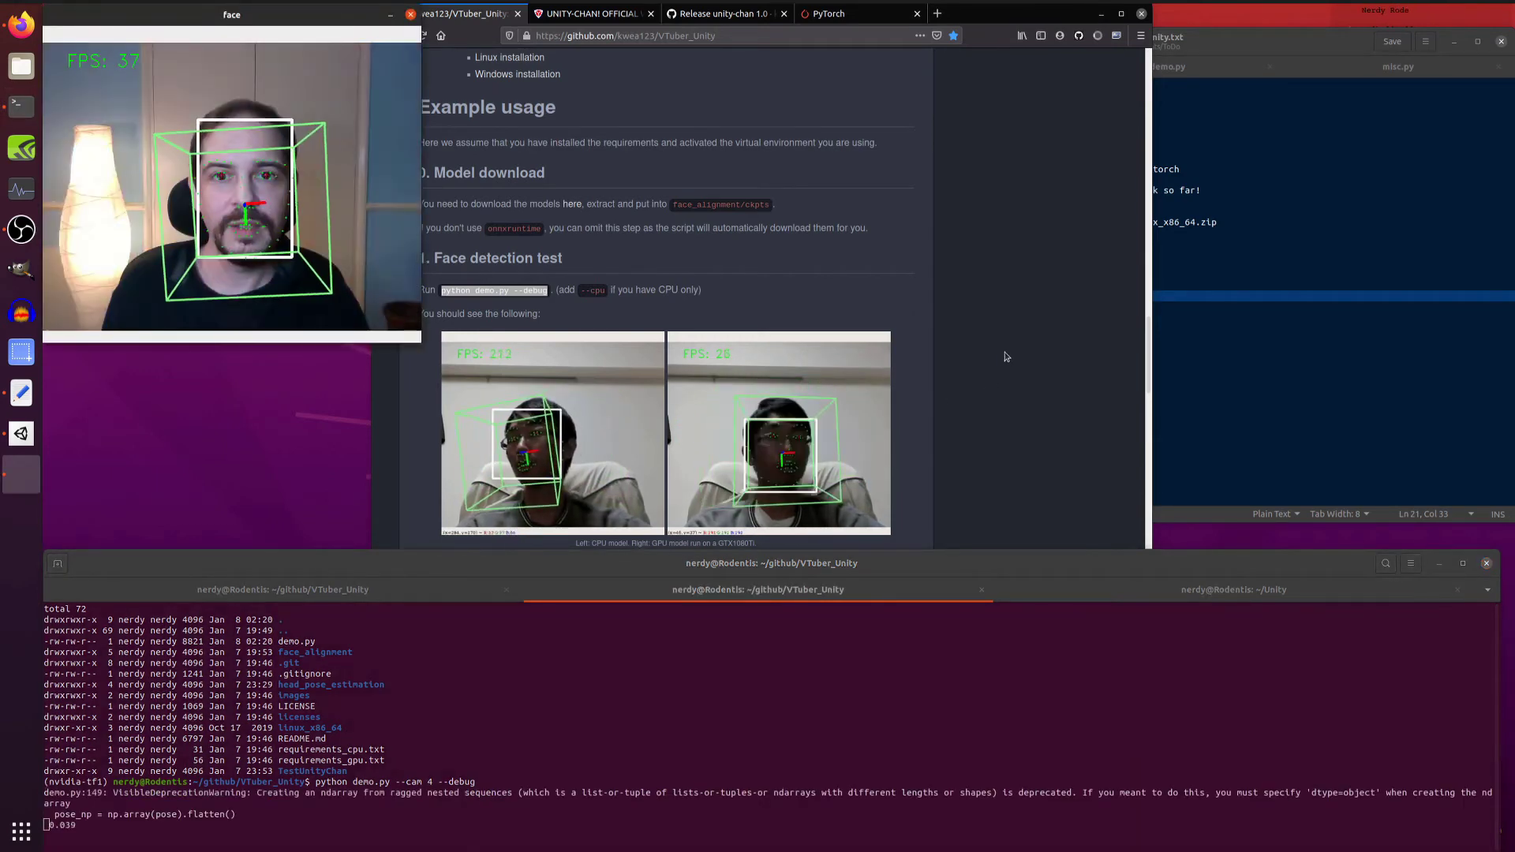
Move the face detection preview window over the browser, and stop the running demo script.
drag(251, 21, 721, 44)
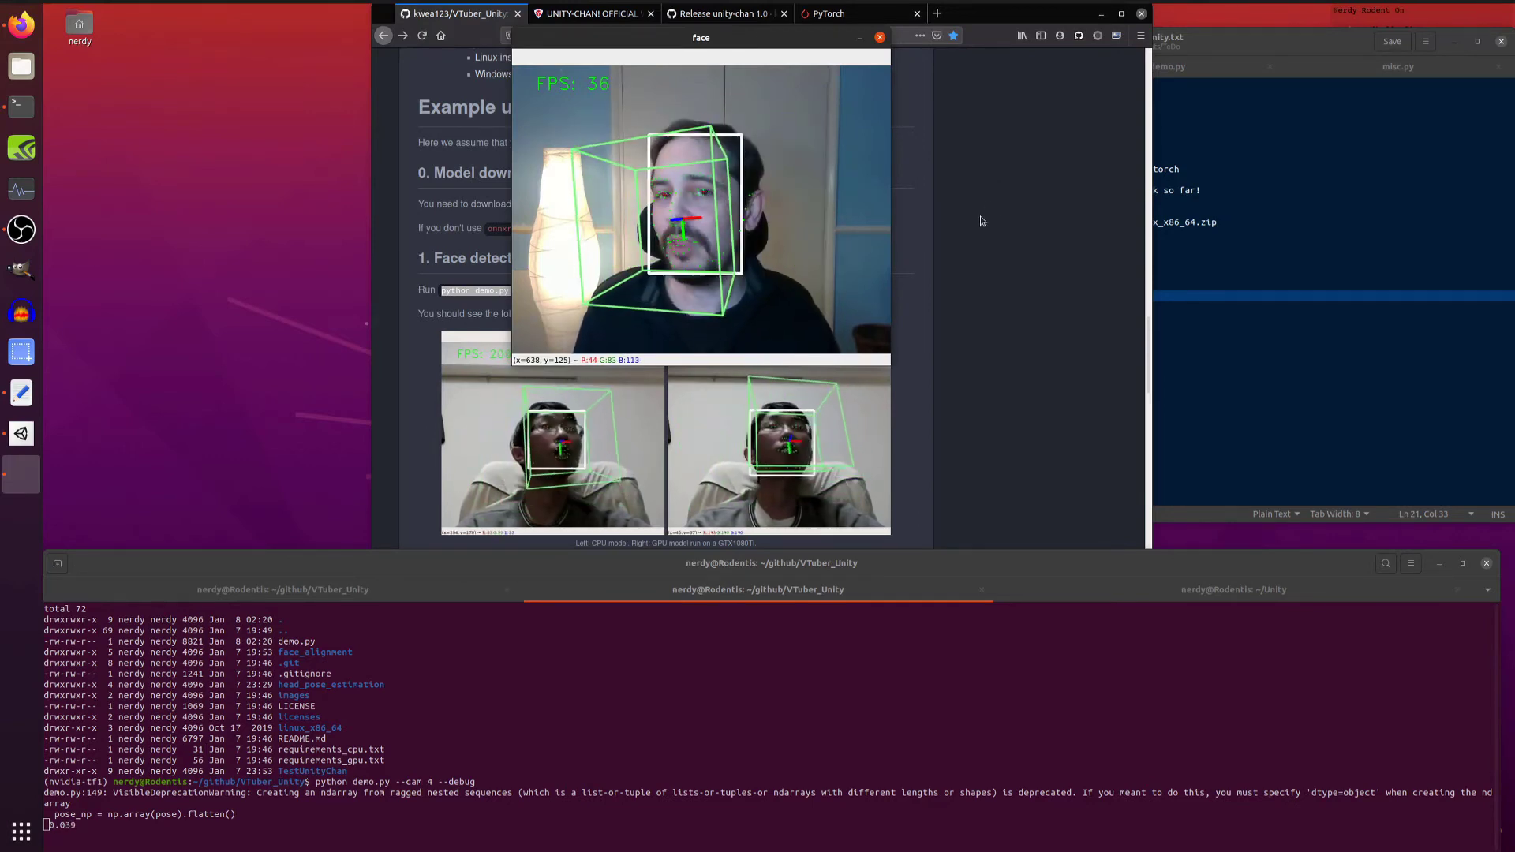
click(724, 725)
key(ctrl+c)
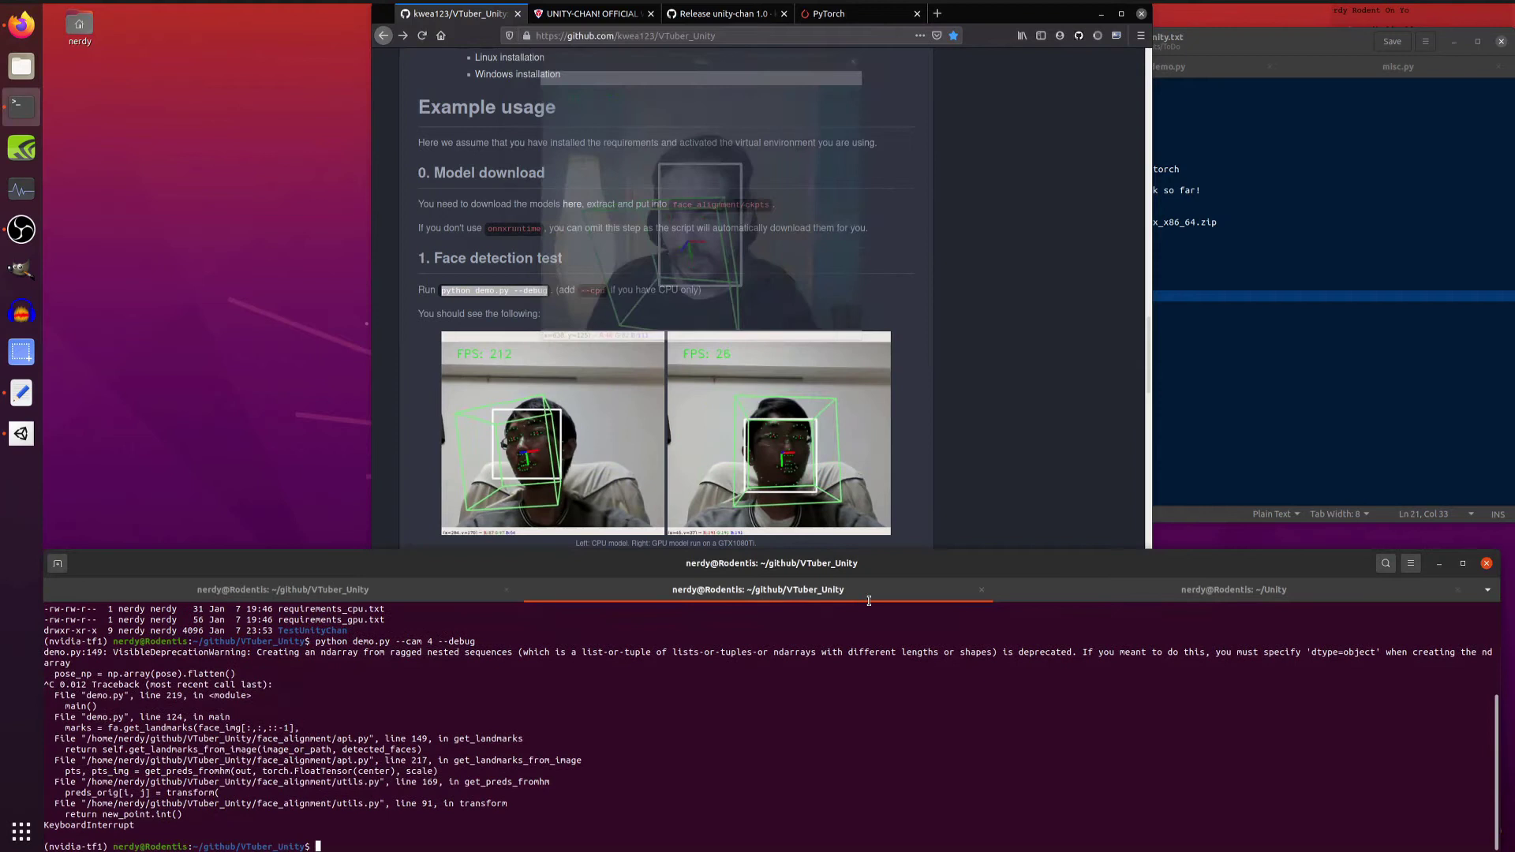
Following the README's virtual character section, run ./linux_x86_64/unitychan.x86_64 in the first terminal session and move its window onto the empty desktop.
scroll(981, 228, down, 2)
scroll(981, 229, down, 1)
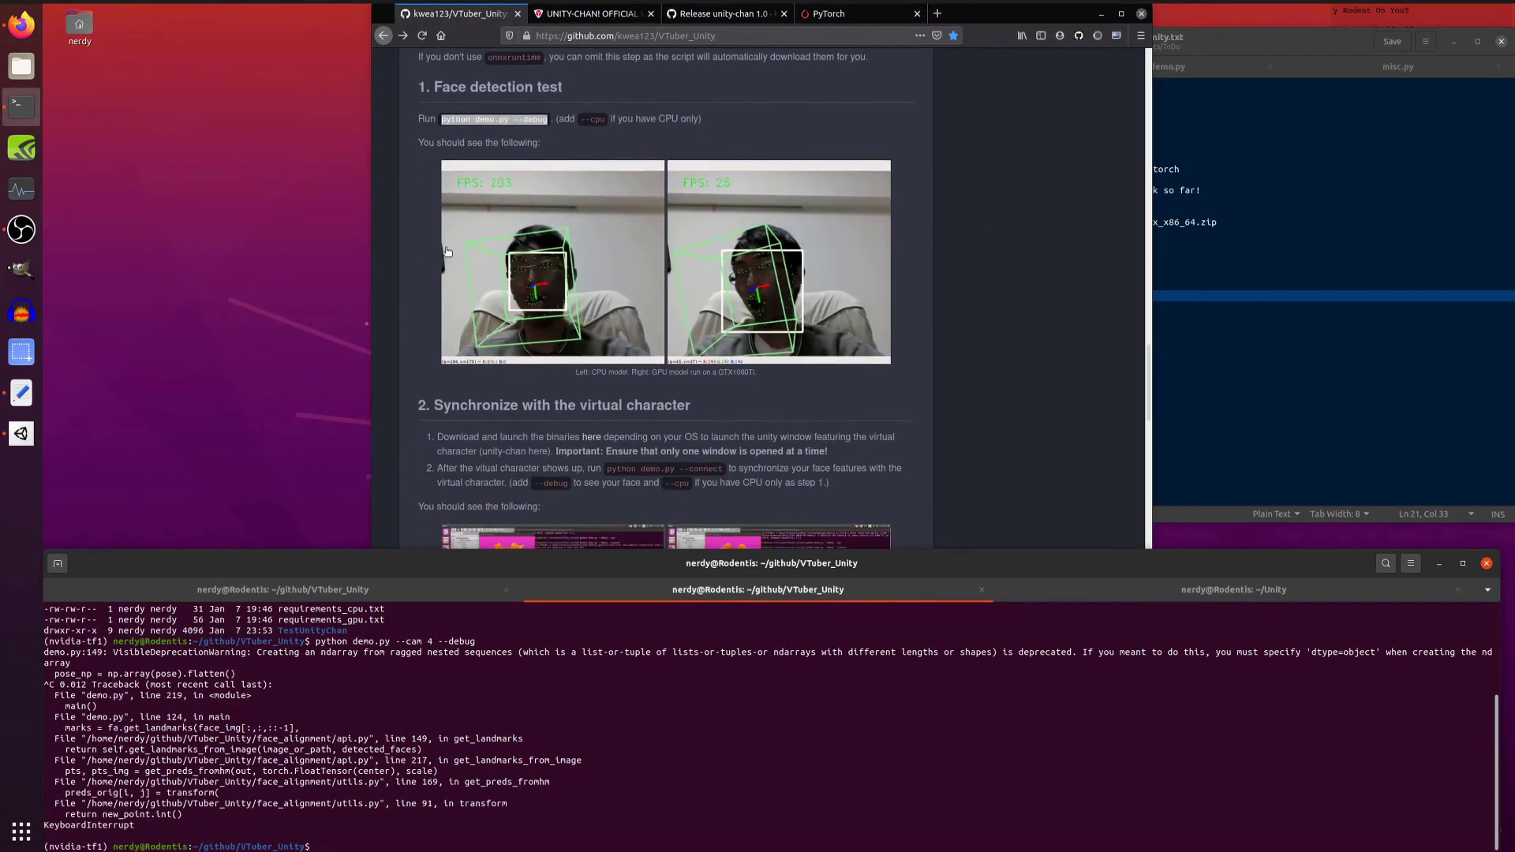
scroll(875, 253, down, 1)
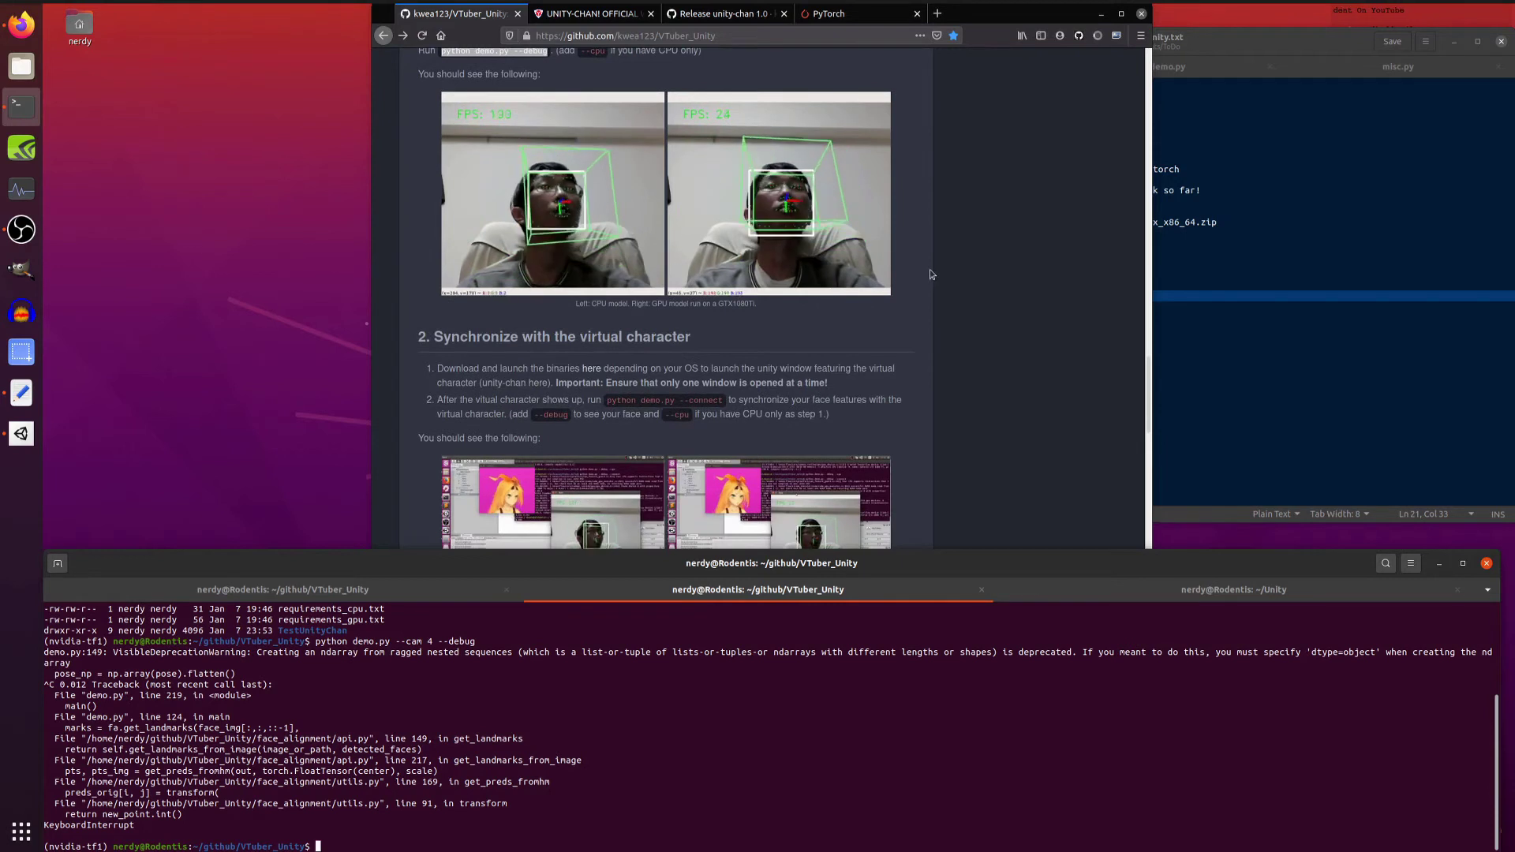
scroll(682, 187, down, 3)
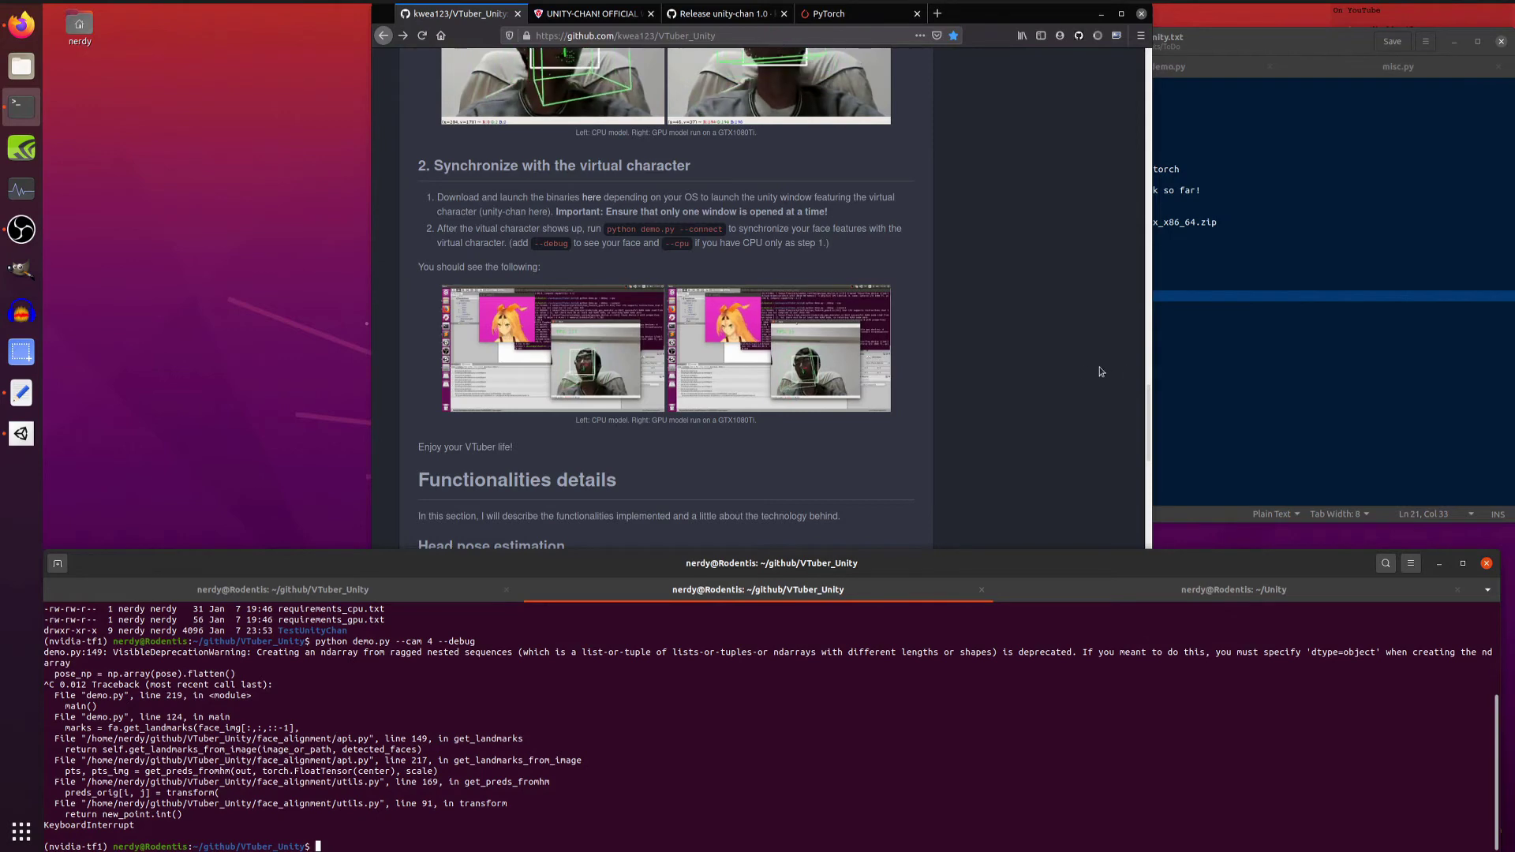
click(282, 589)
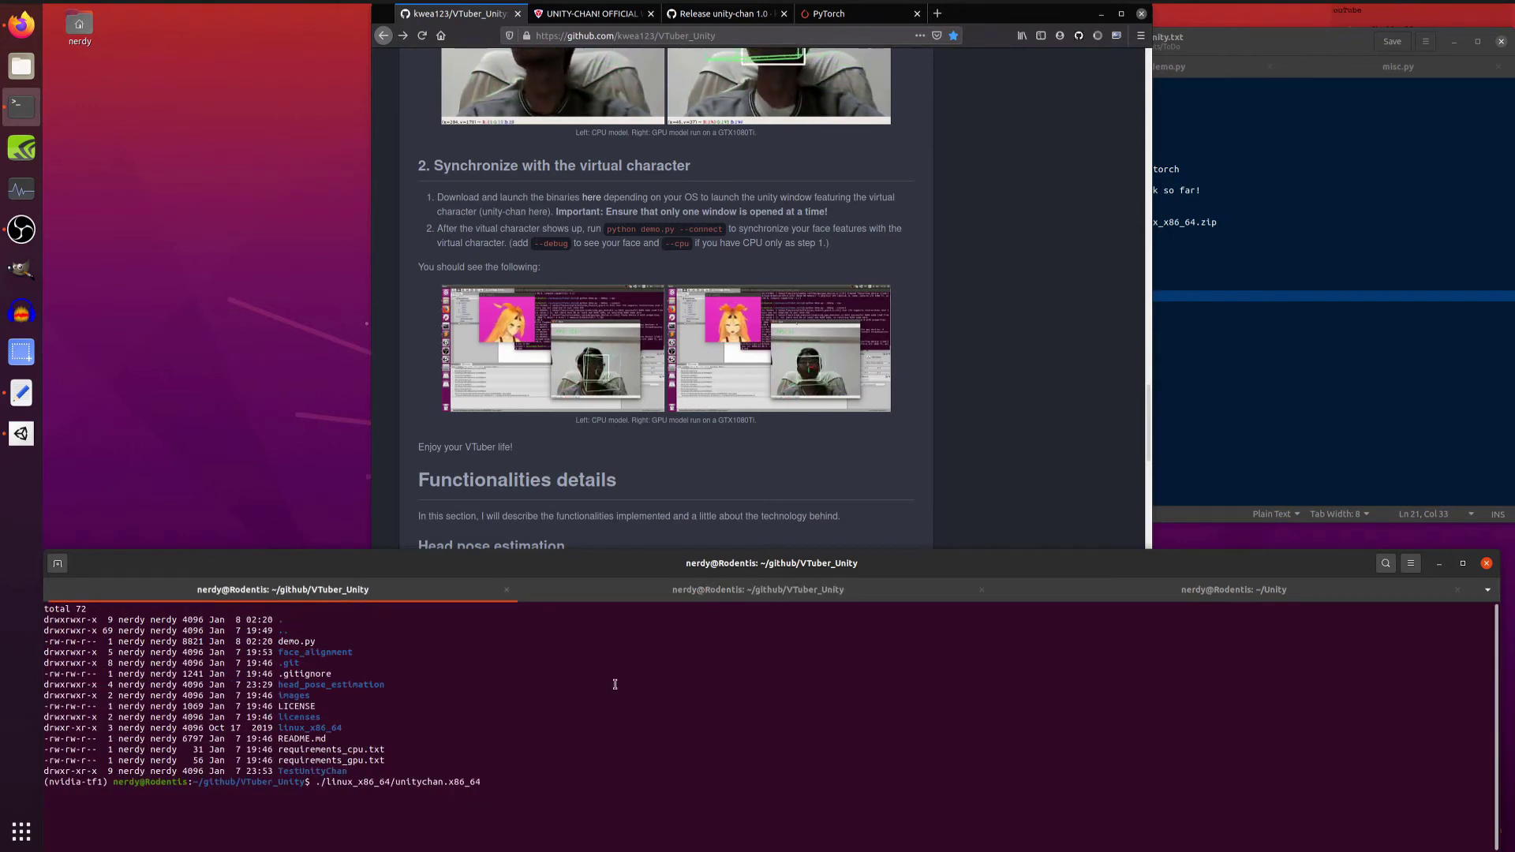
key(Return)
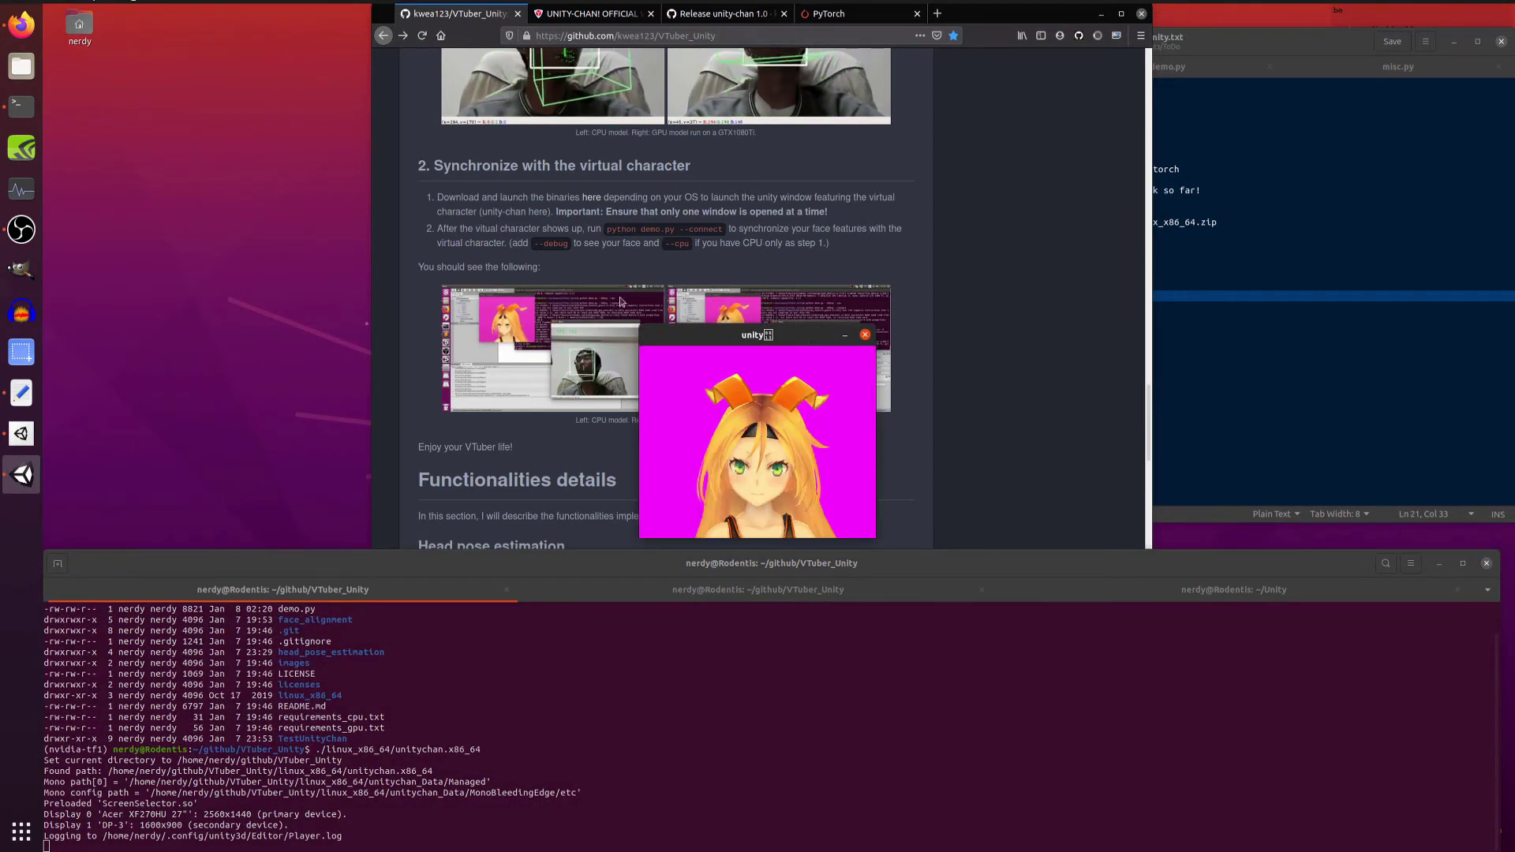
drag(802, 338, 229, 169)
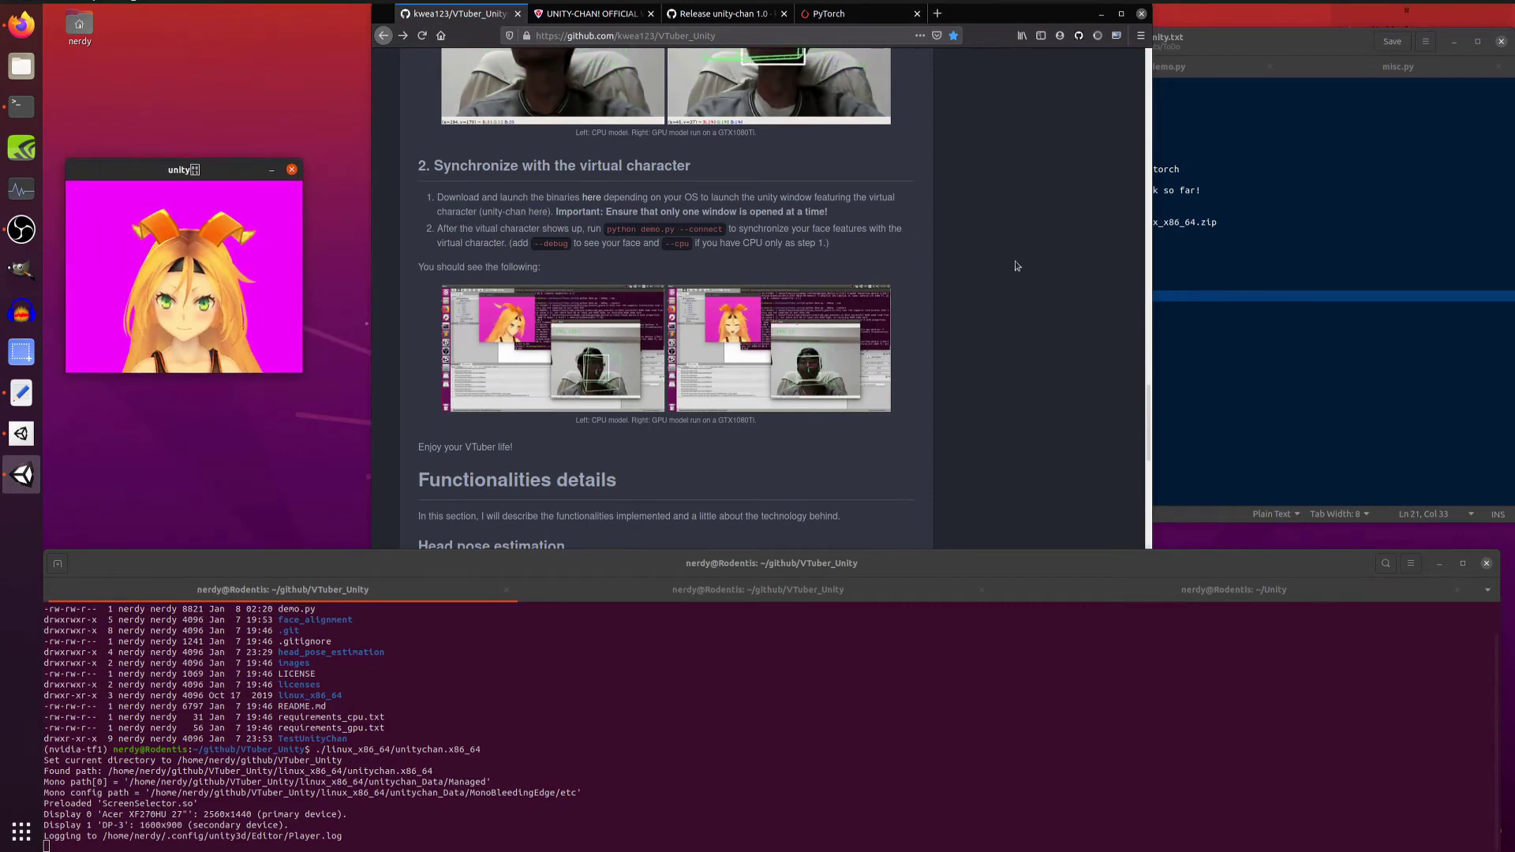
In the second terminal session, rerun the demo script with the connect option added: python demo.py --cam 4 --debug --connect.
click(596, 589)
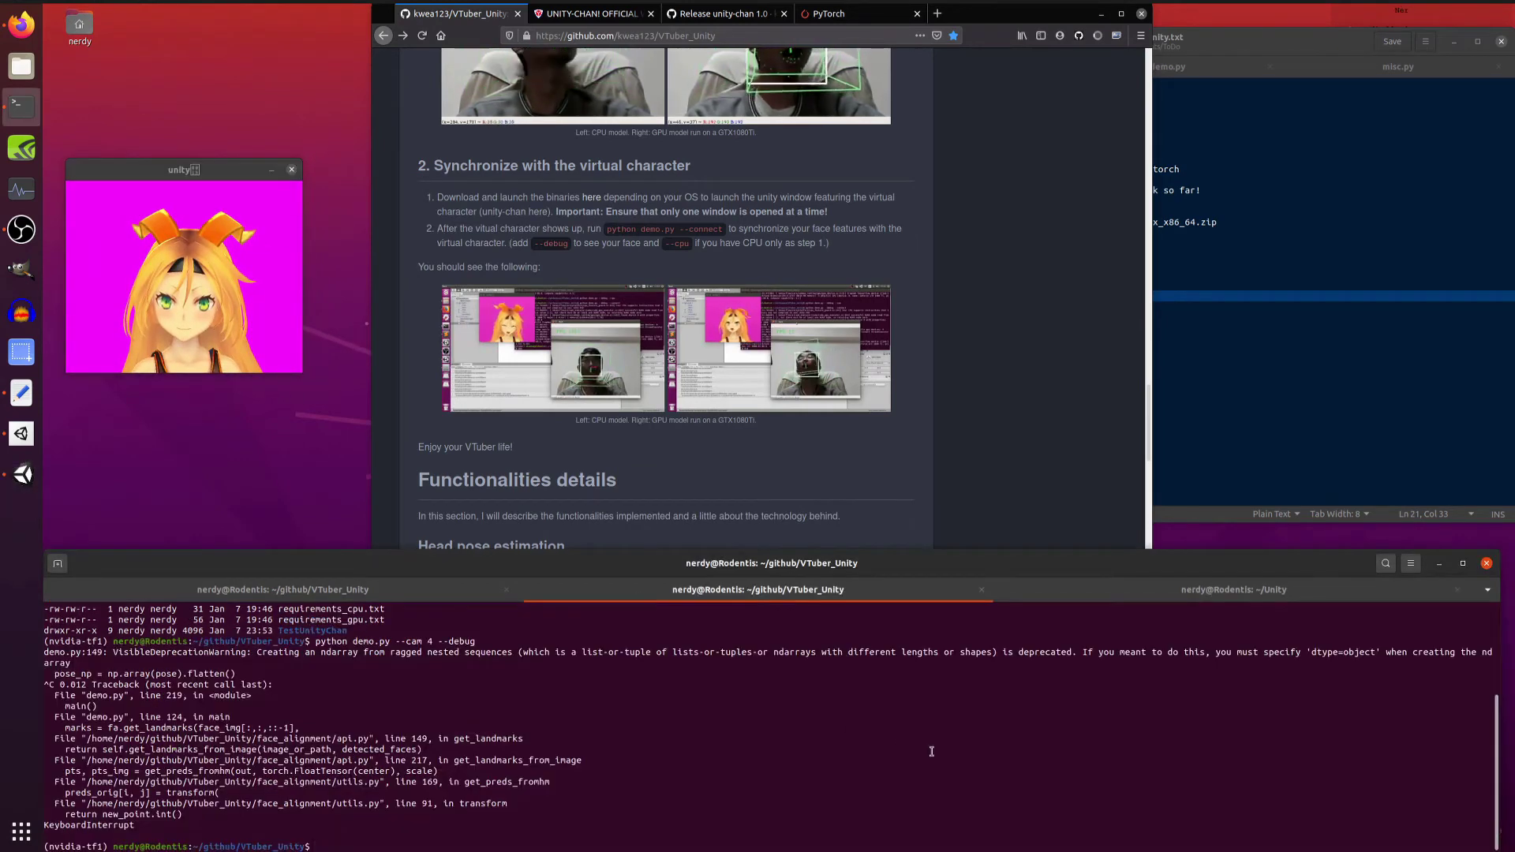
key(Up)
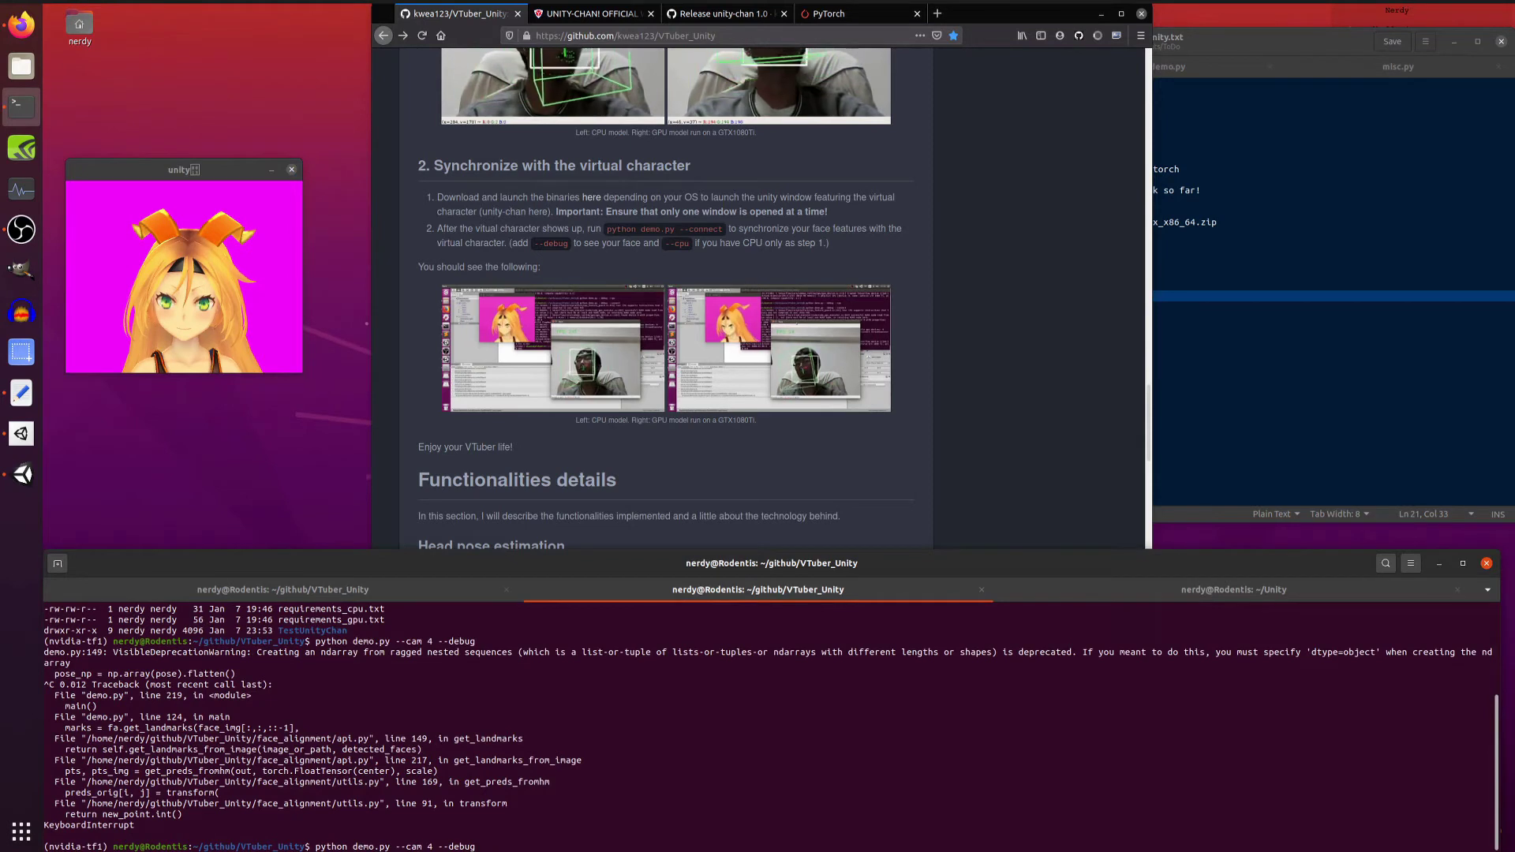
text(--)
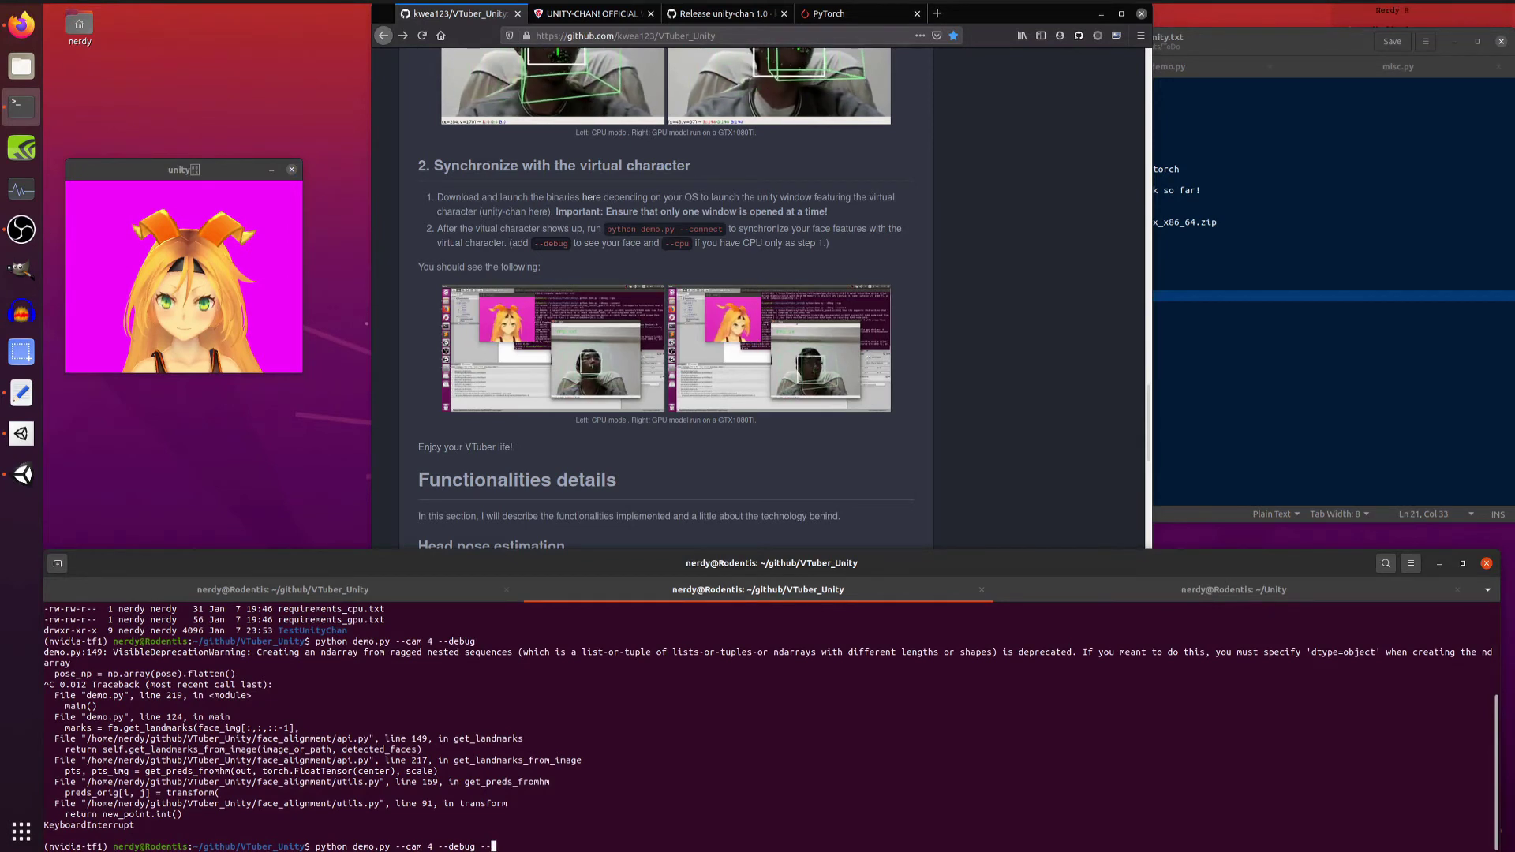
text(connect)
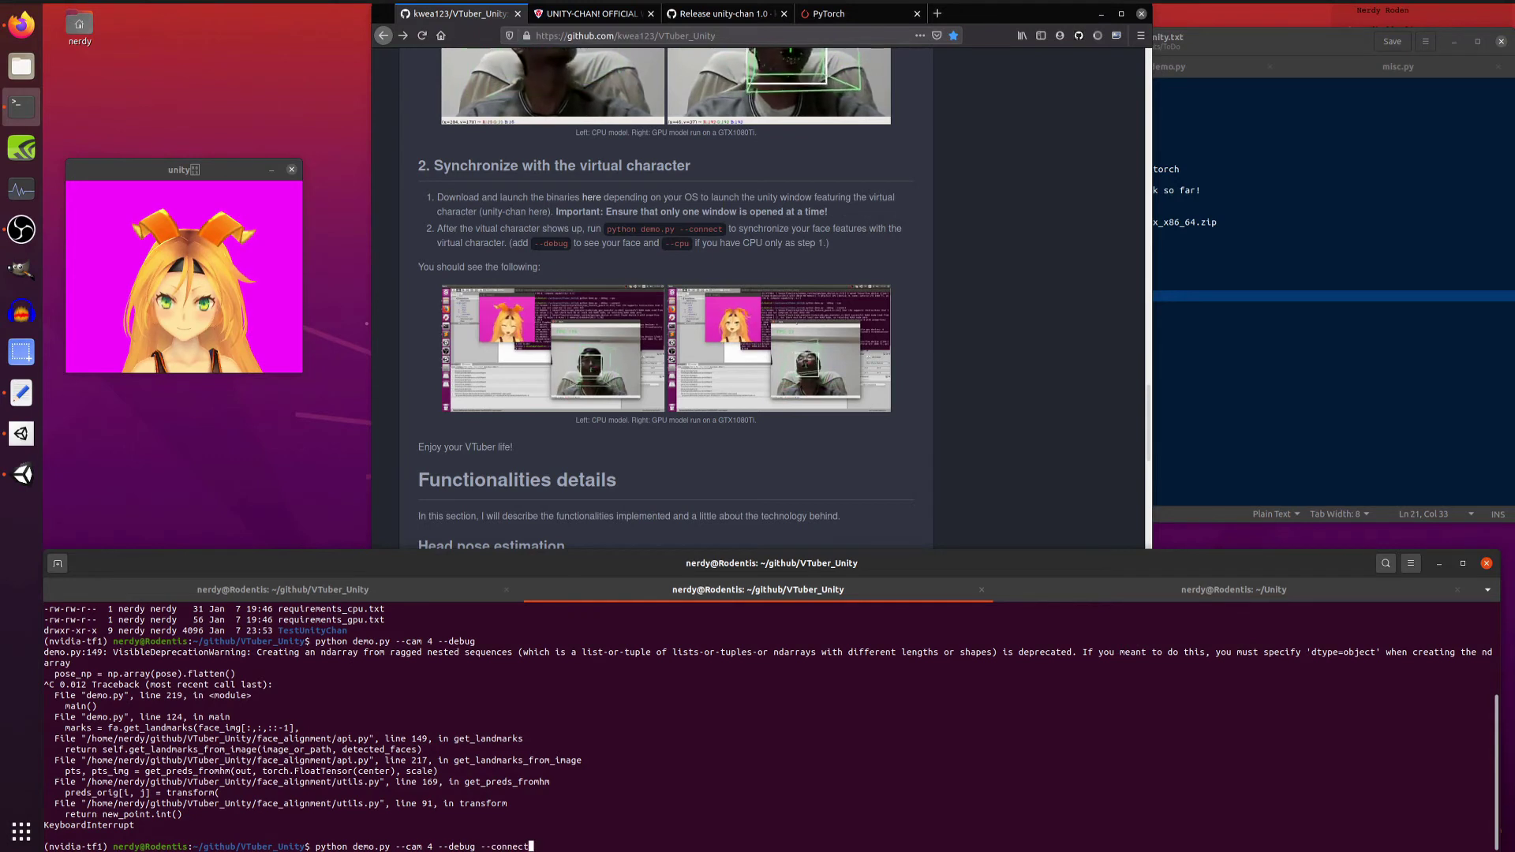
key(Return)
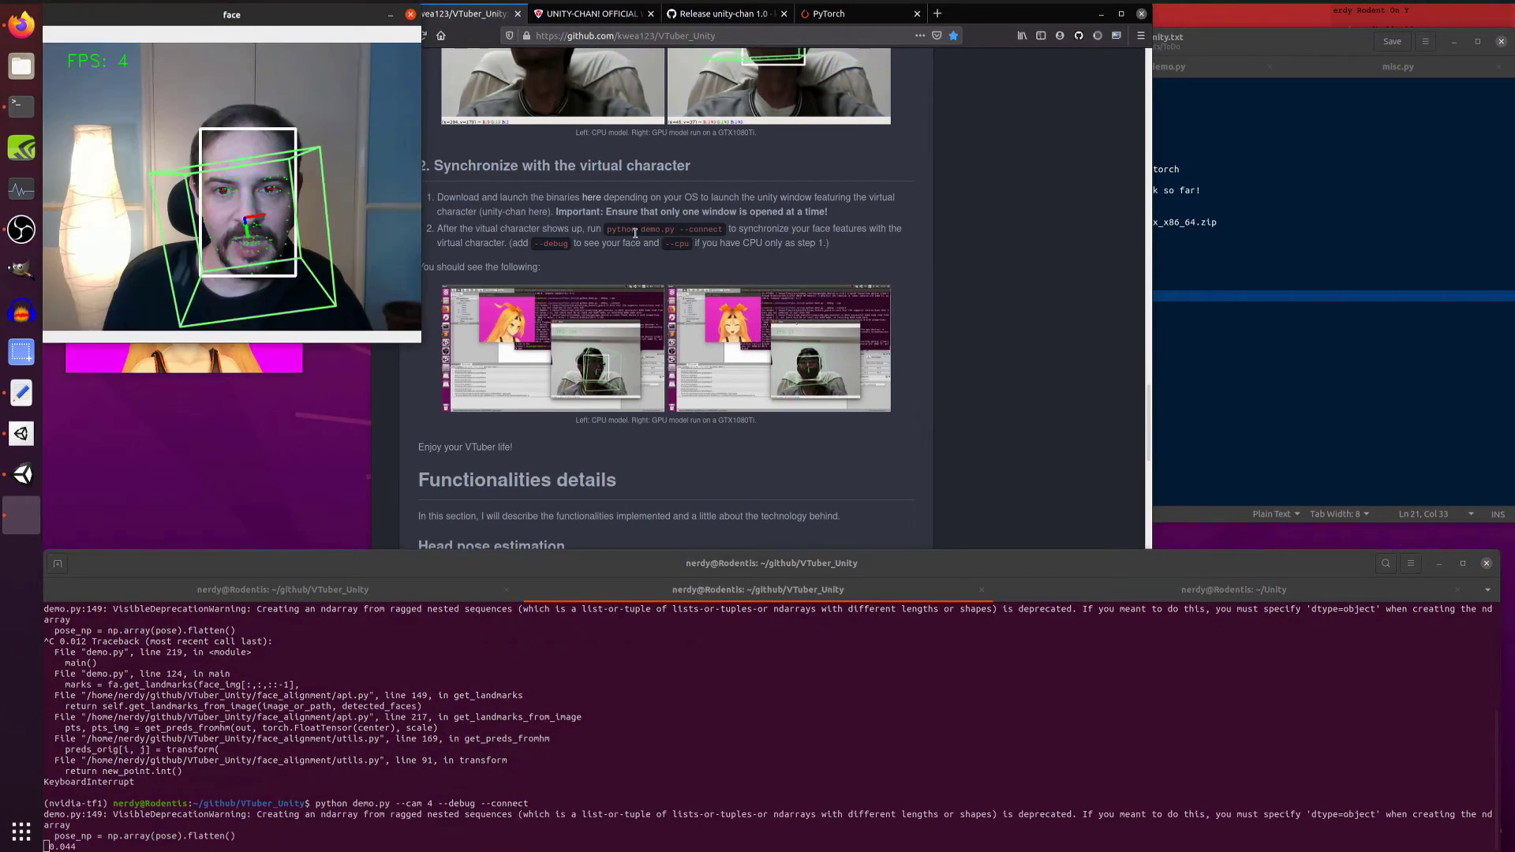
Move the face preview window away from the unity-chan character, try closing it, and interrupt the synchronized demo script in the terminal.
drag(304, 23, 806, 98)
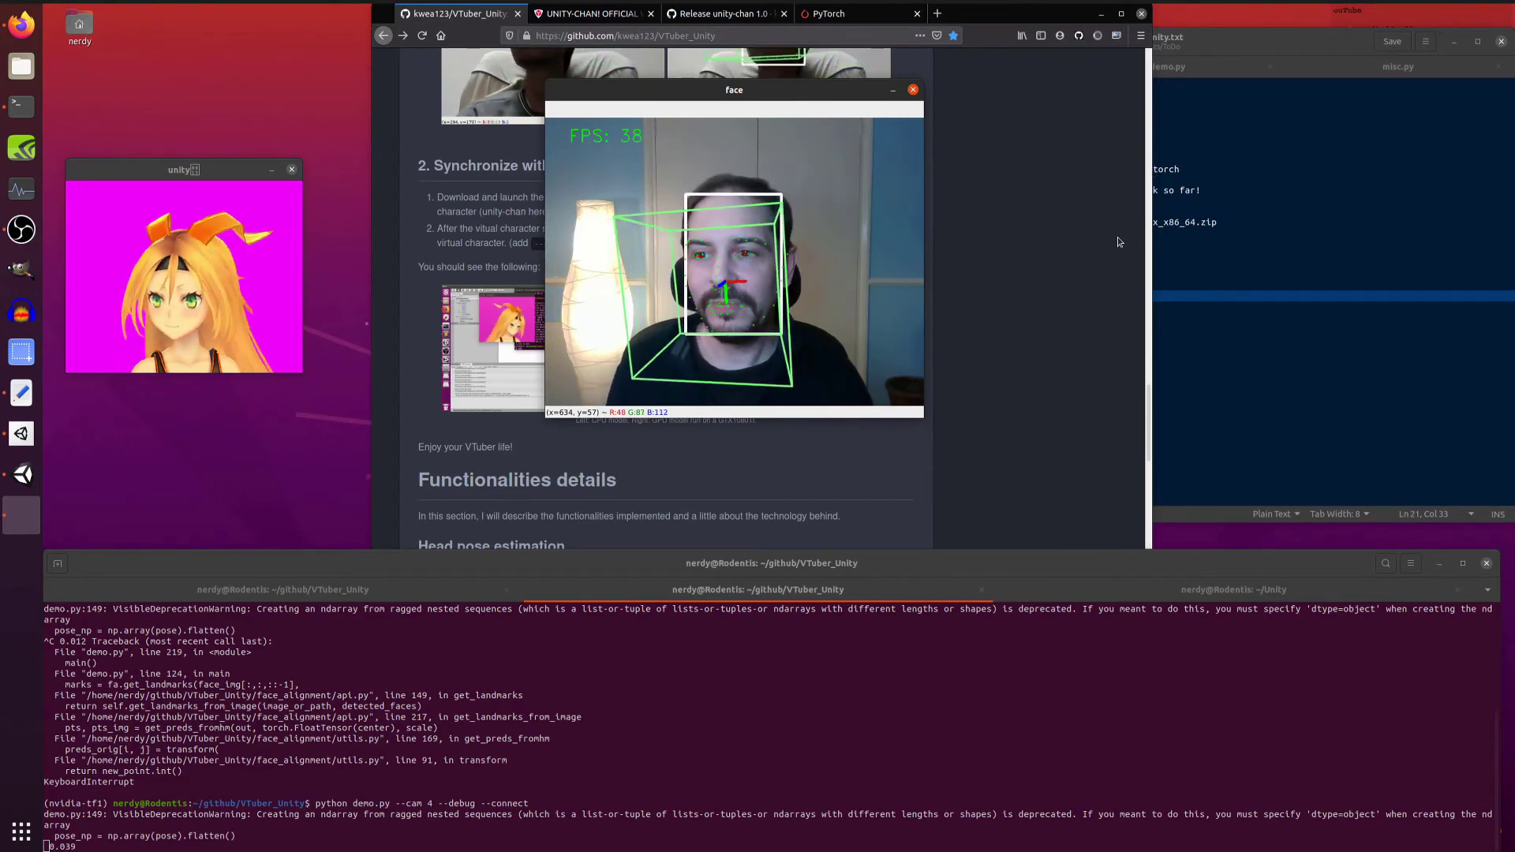
click(913, 90)
key(alt+Tab)
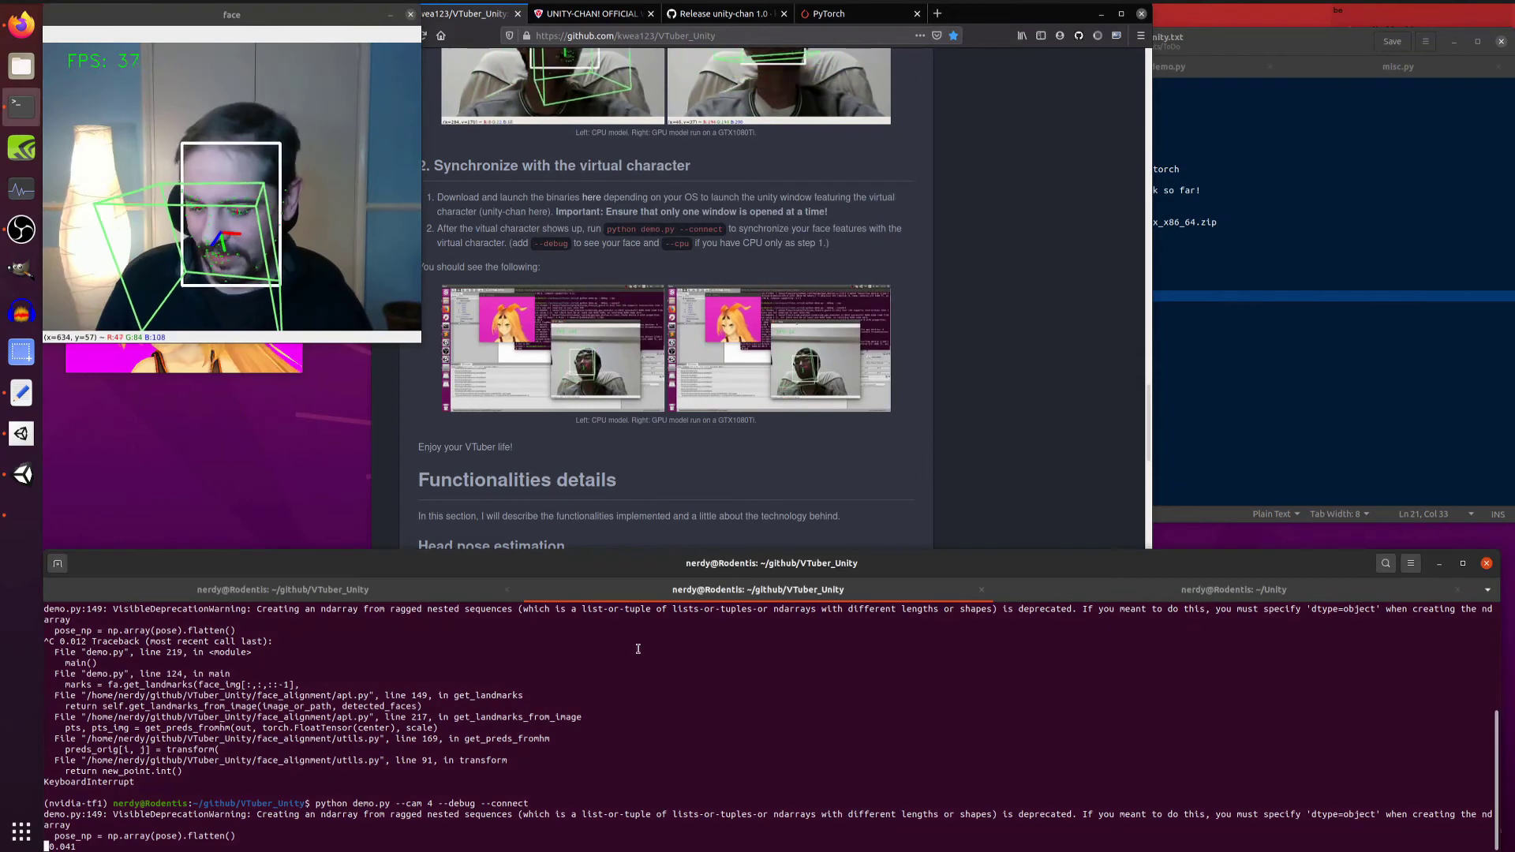
key(ctrl+c)
Read the README's sections on head pose estimation, gaze estimation, miscellaneous features and the Unity project.
scroll(1075, 367, down, 5)
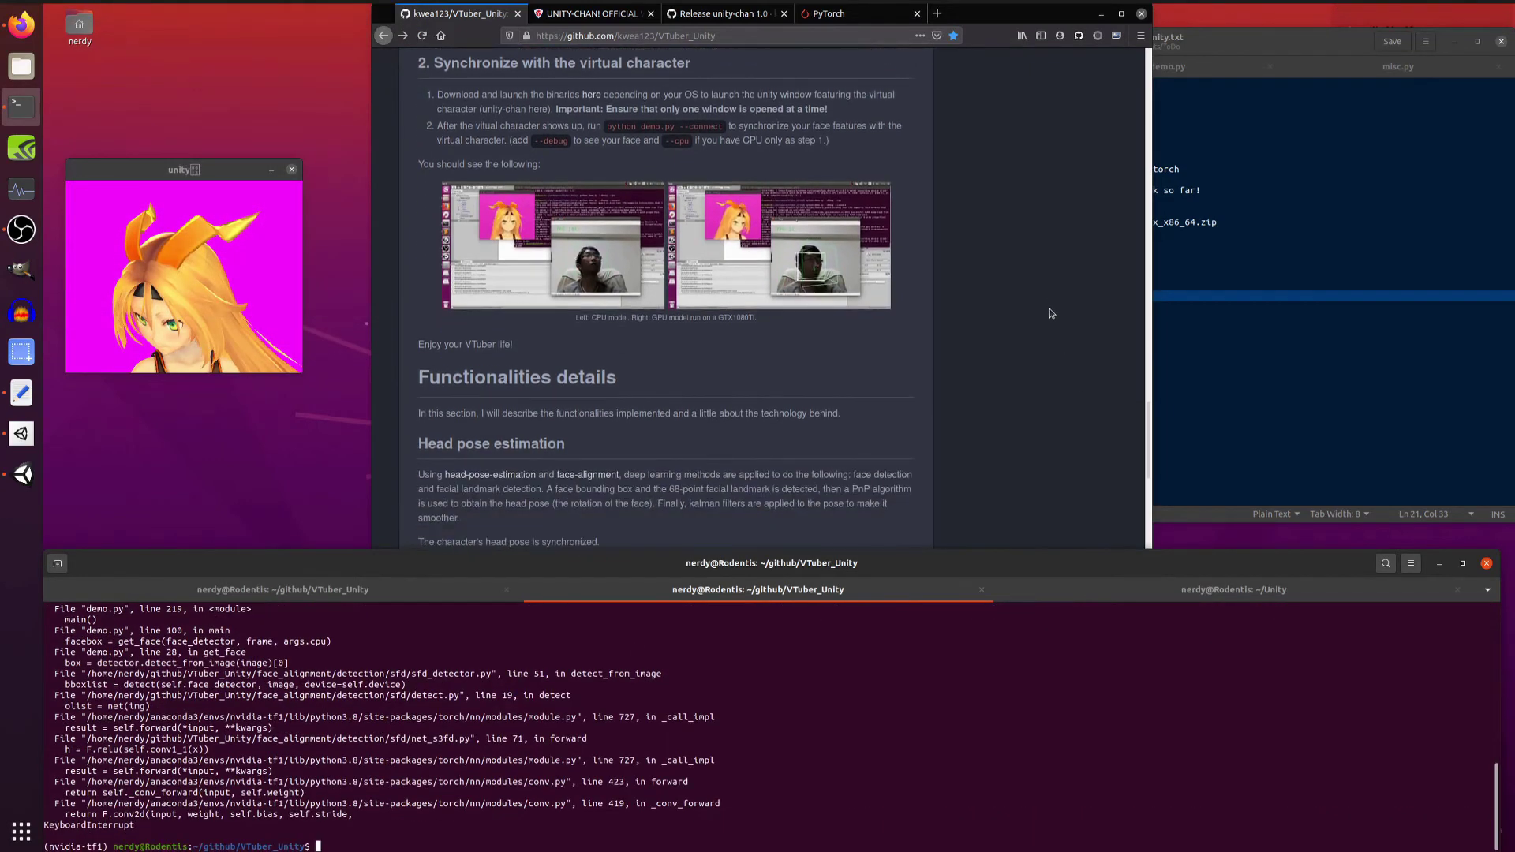
scroll(1047, 314, down, 7)
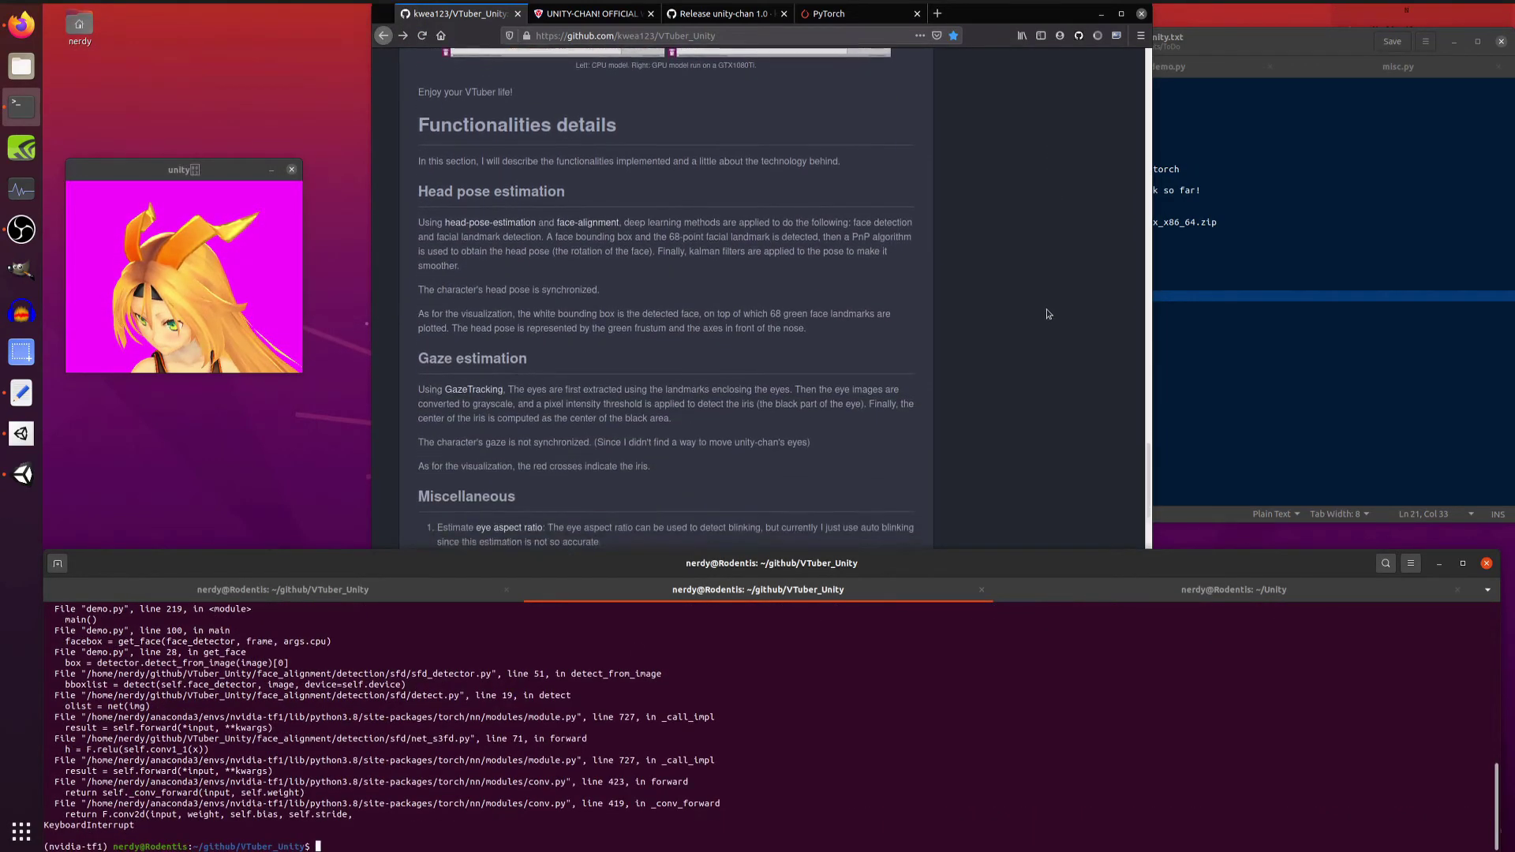
scroll(1047, 314, down, 2)
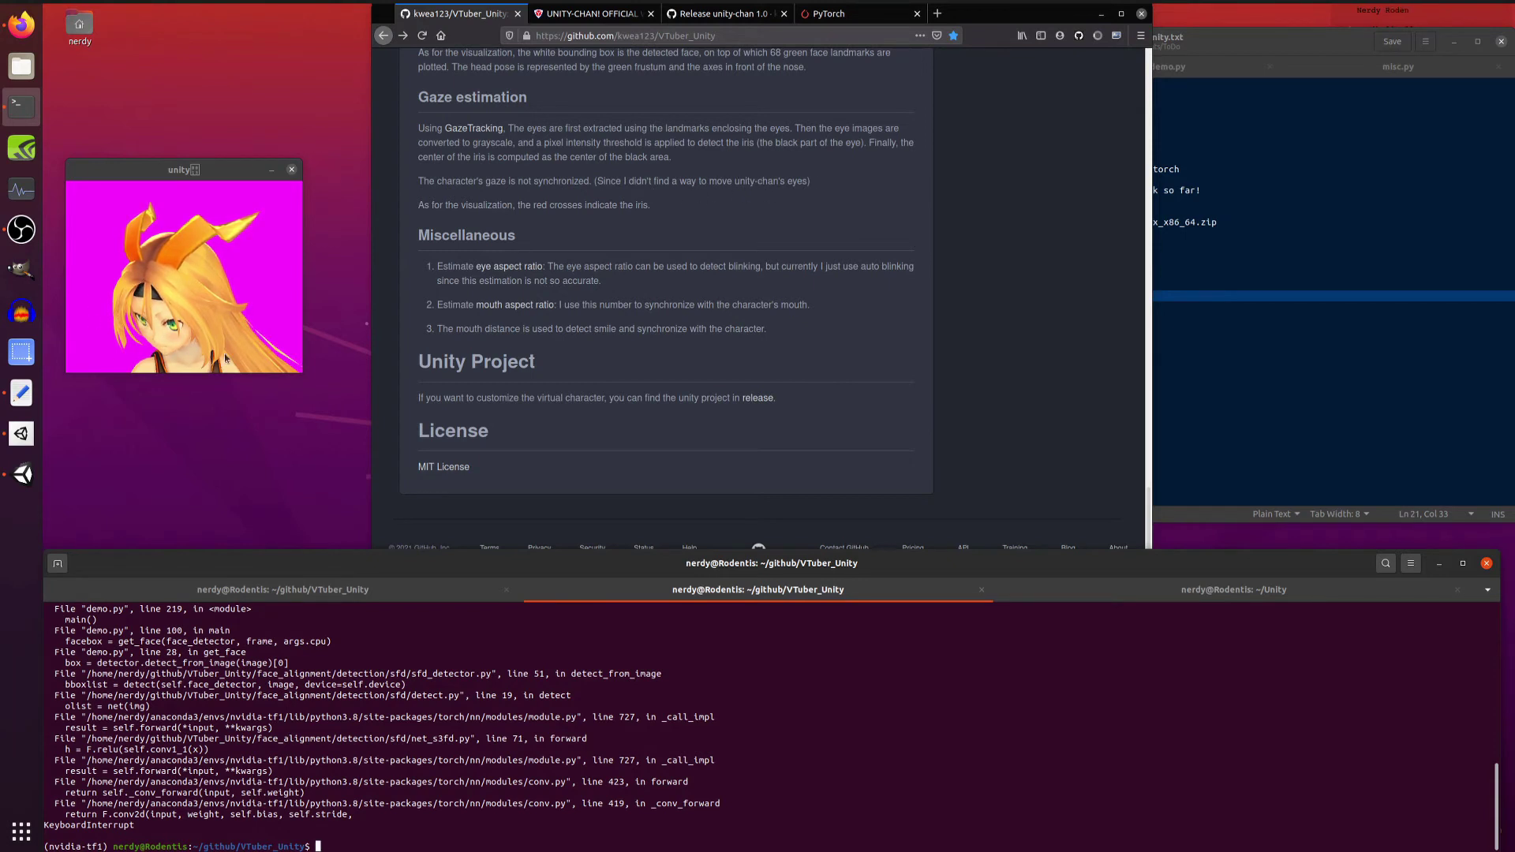
scroll(748, 201, down, 1)
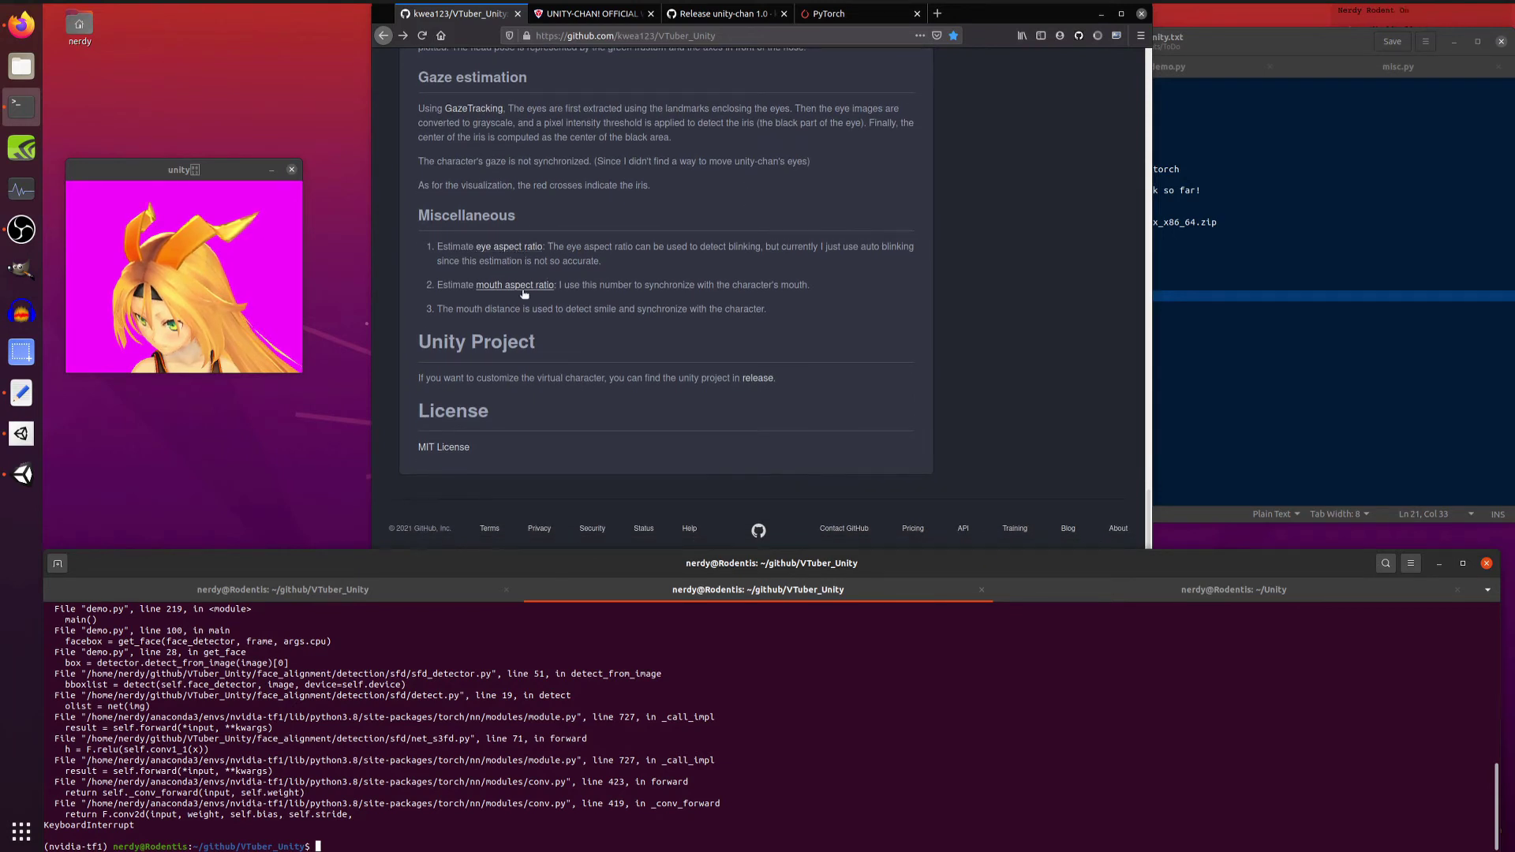
Switch to the text editor and examine the pitch, roll and yaw calculations in demo.py.
click(1213, 366)
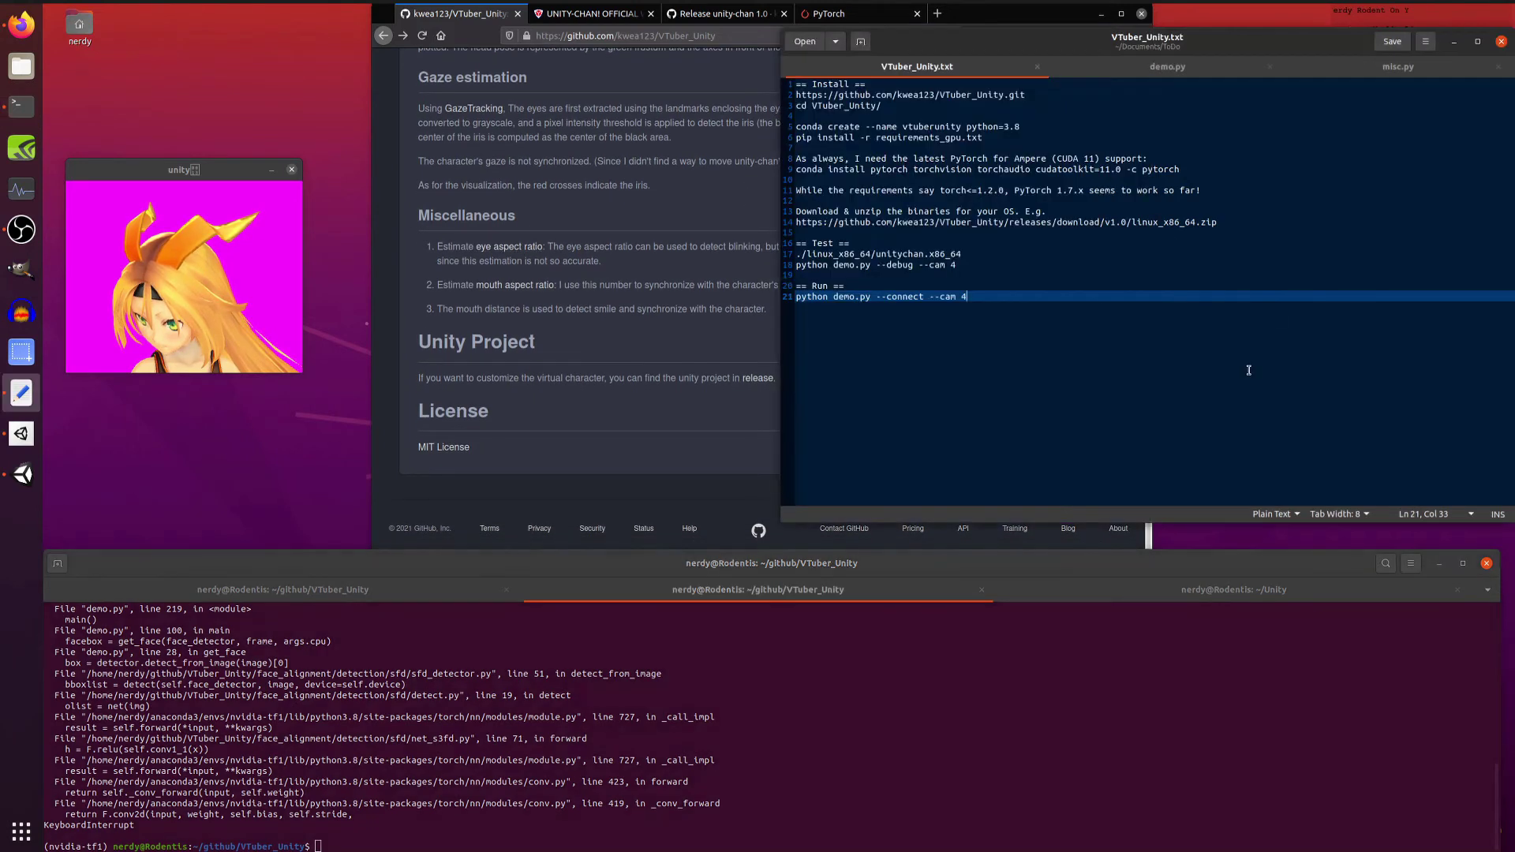
click(1155, 73)
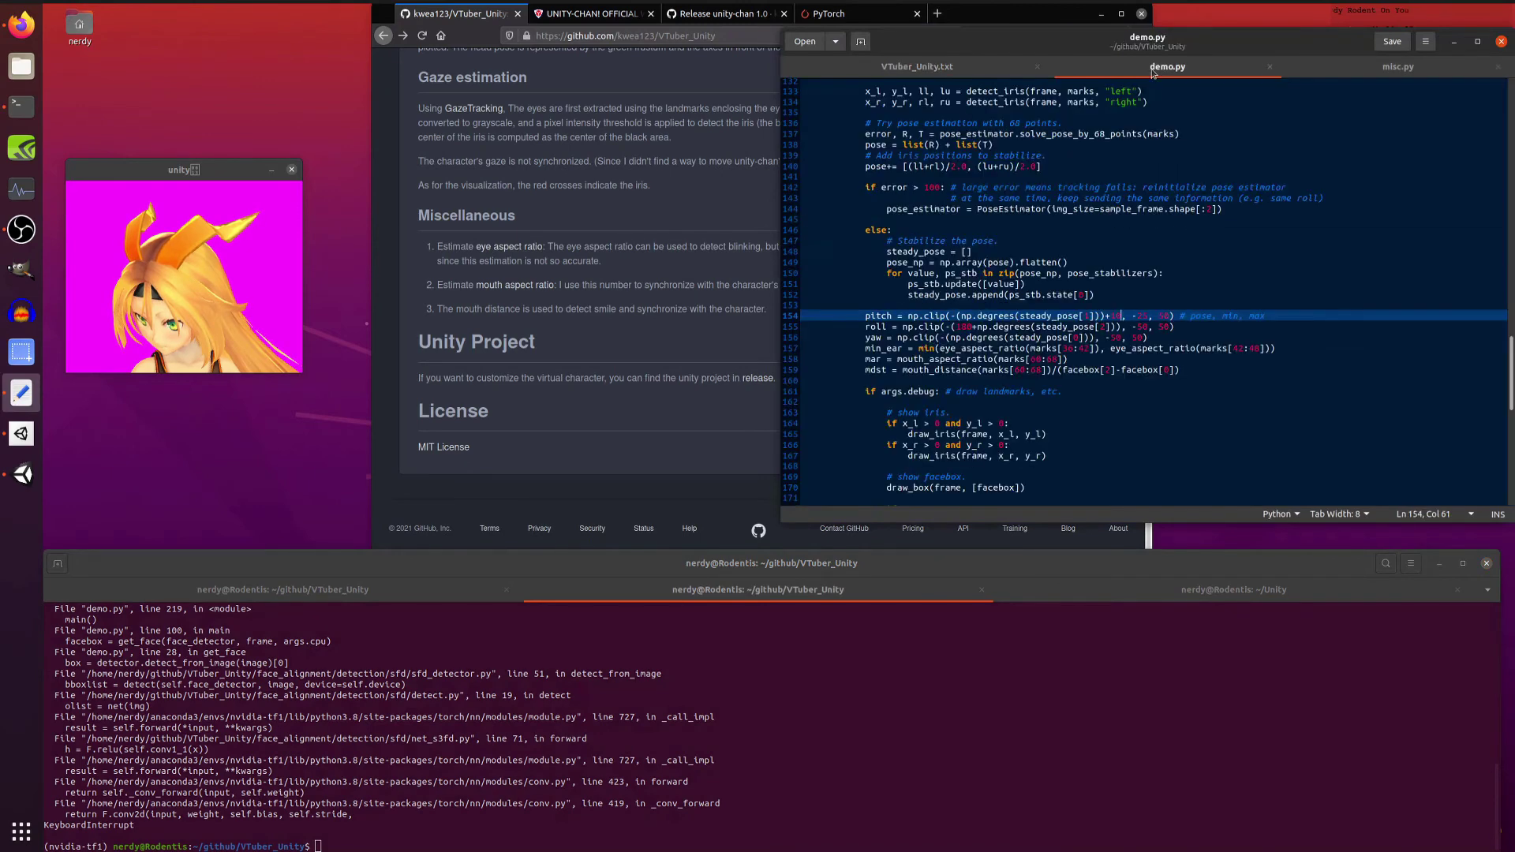
click(888, 316)
click(1262, 251)
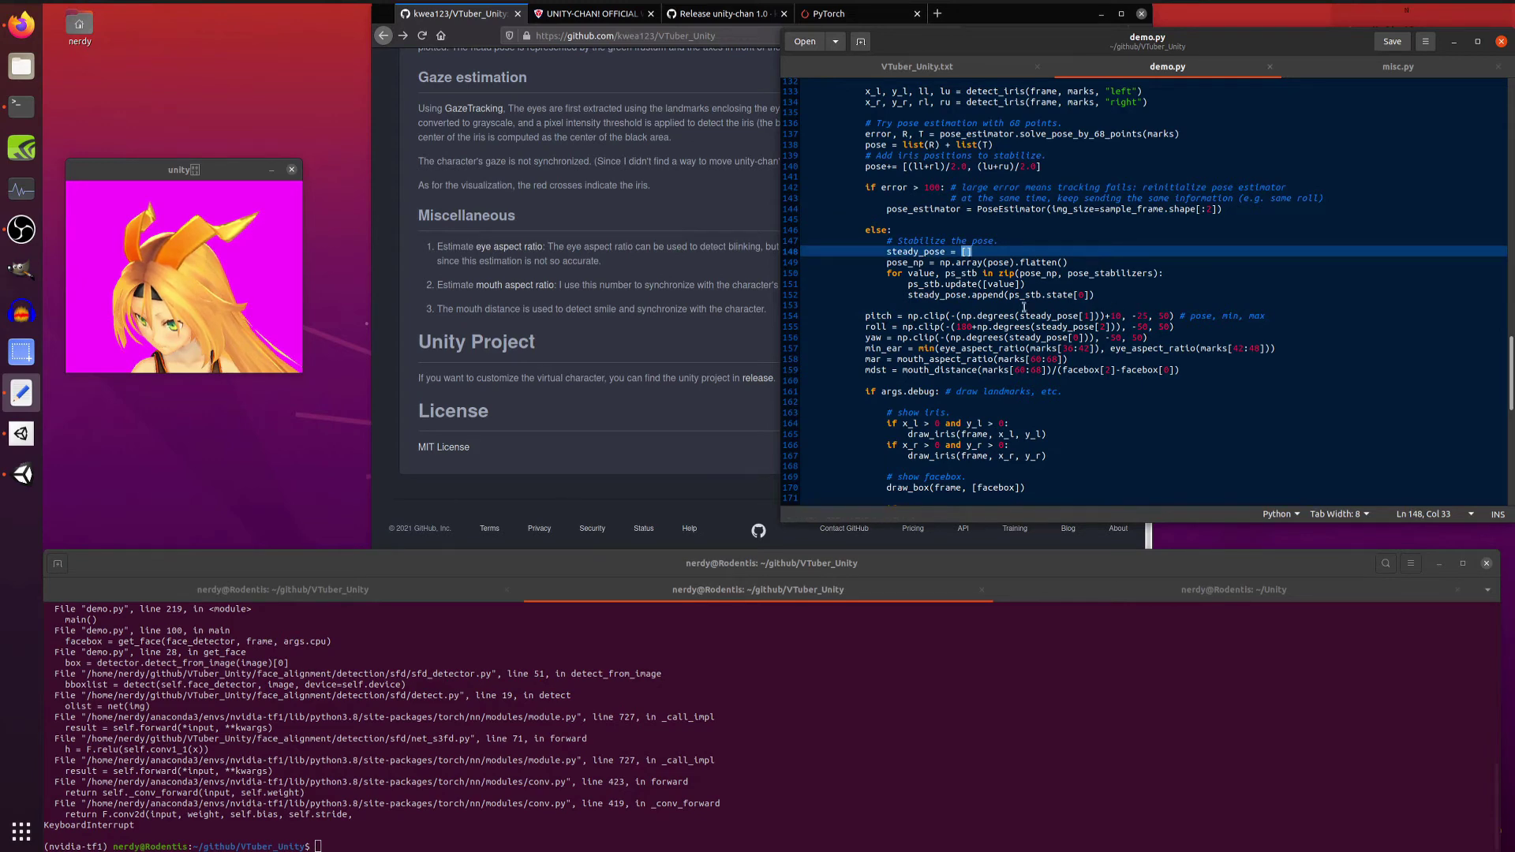
Examine the multiplier in the mouth_distance function's return line in misc.py.
click(1375, 71)
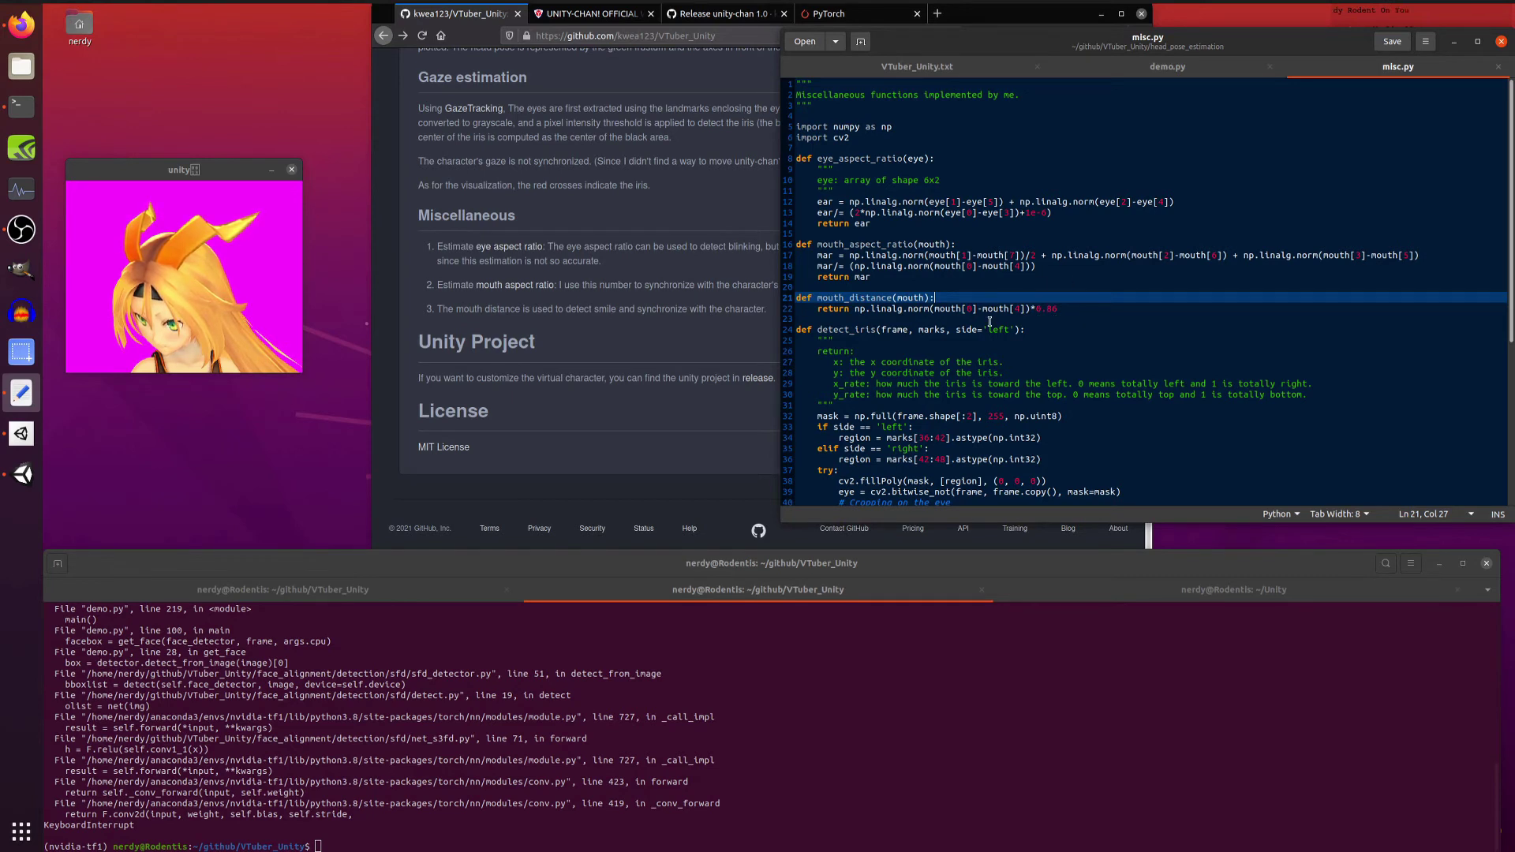
click(1041, 310)
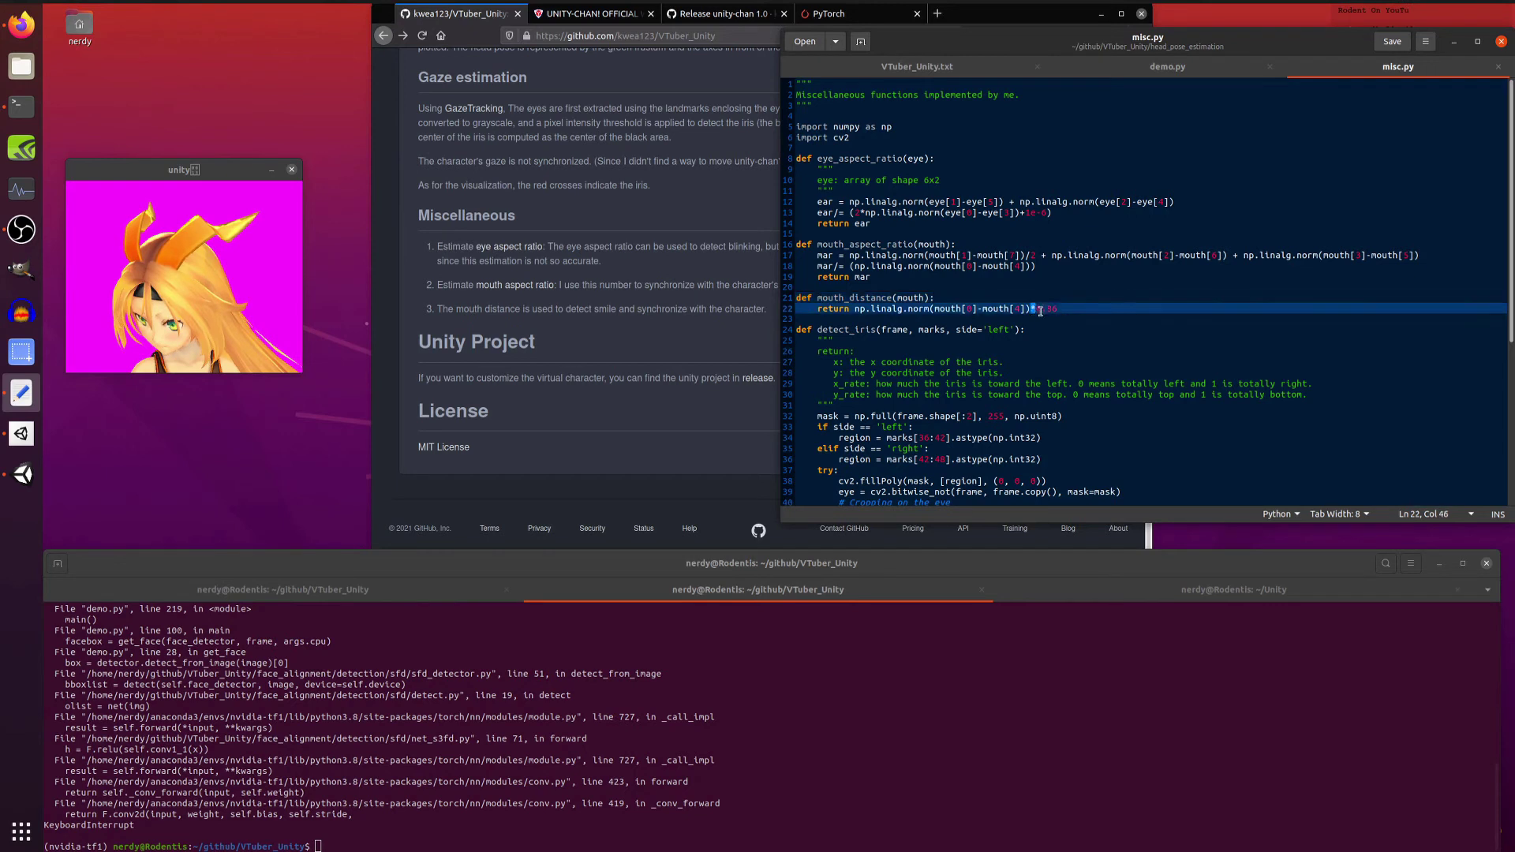
click(1111, 328)
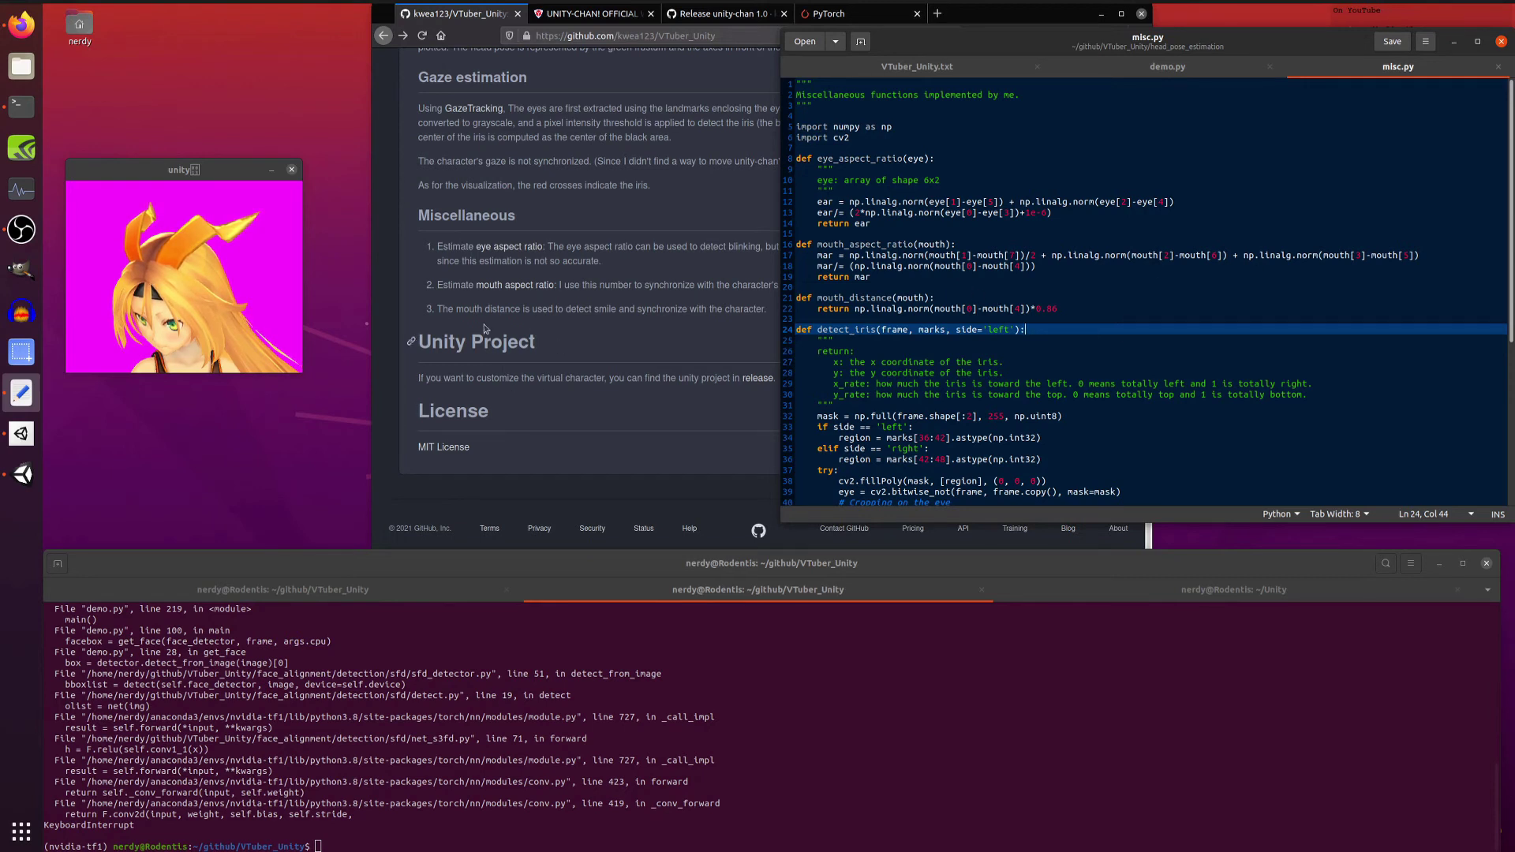
Switch to the TestUnityChan project in the Unity editor, inspect the main camera and its Game view, and exit the editor.
click(23, 475)
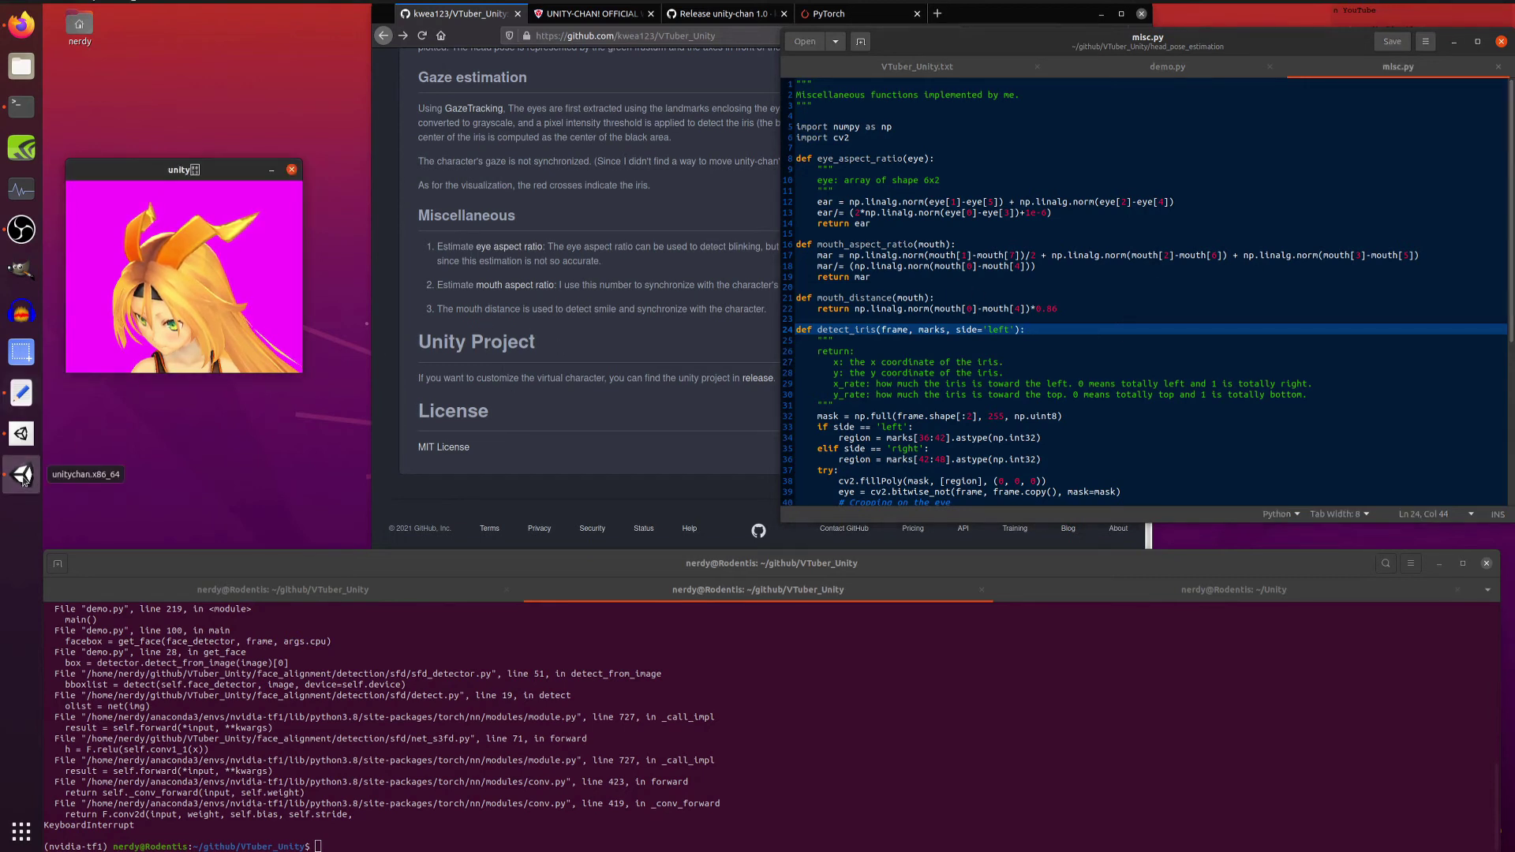
click(21, 433)
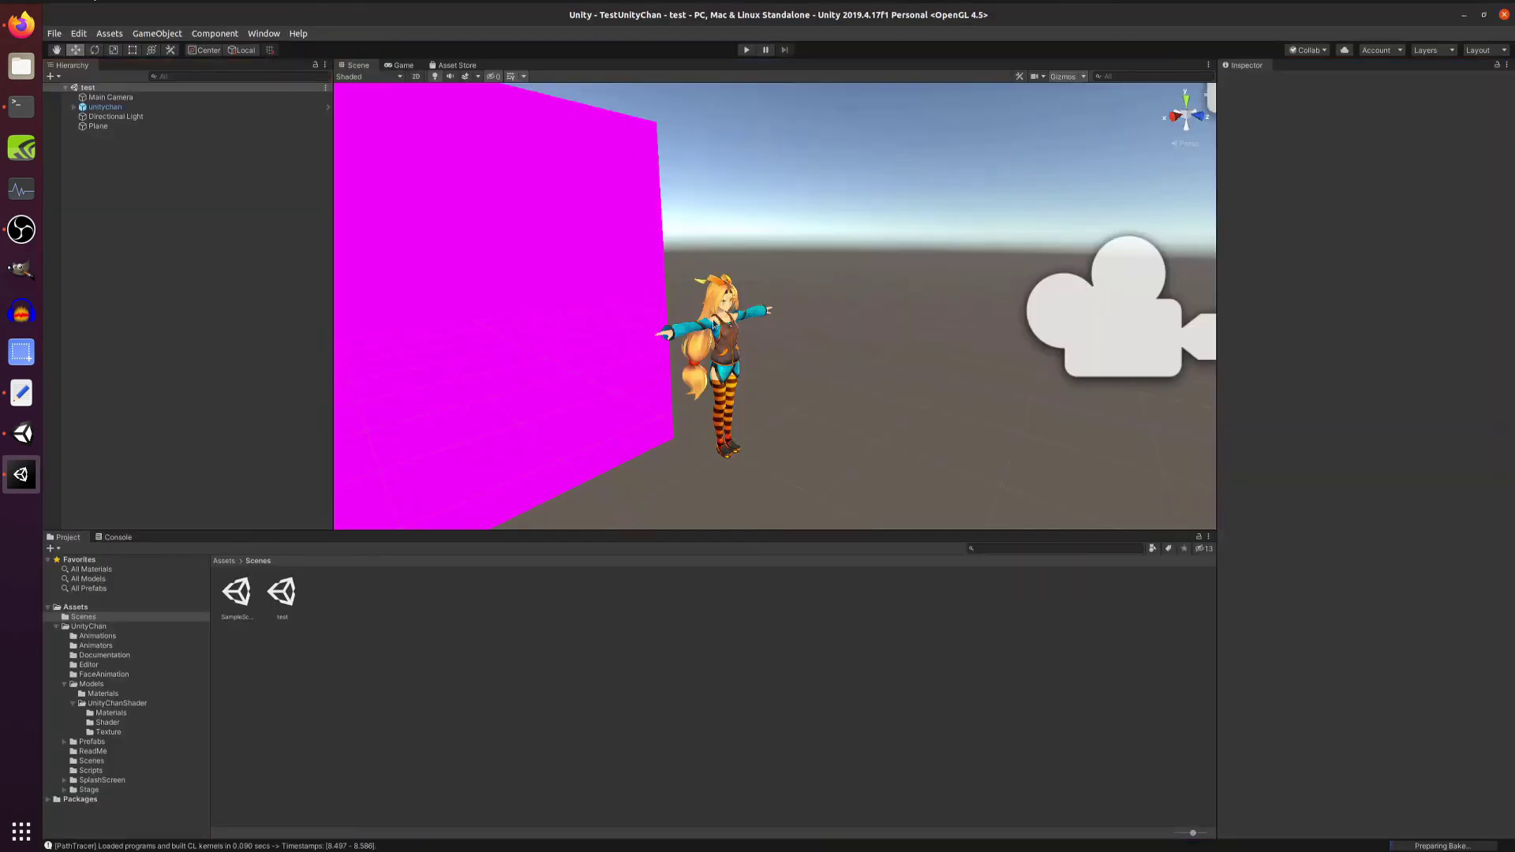
click(1097, 306)
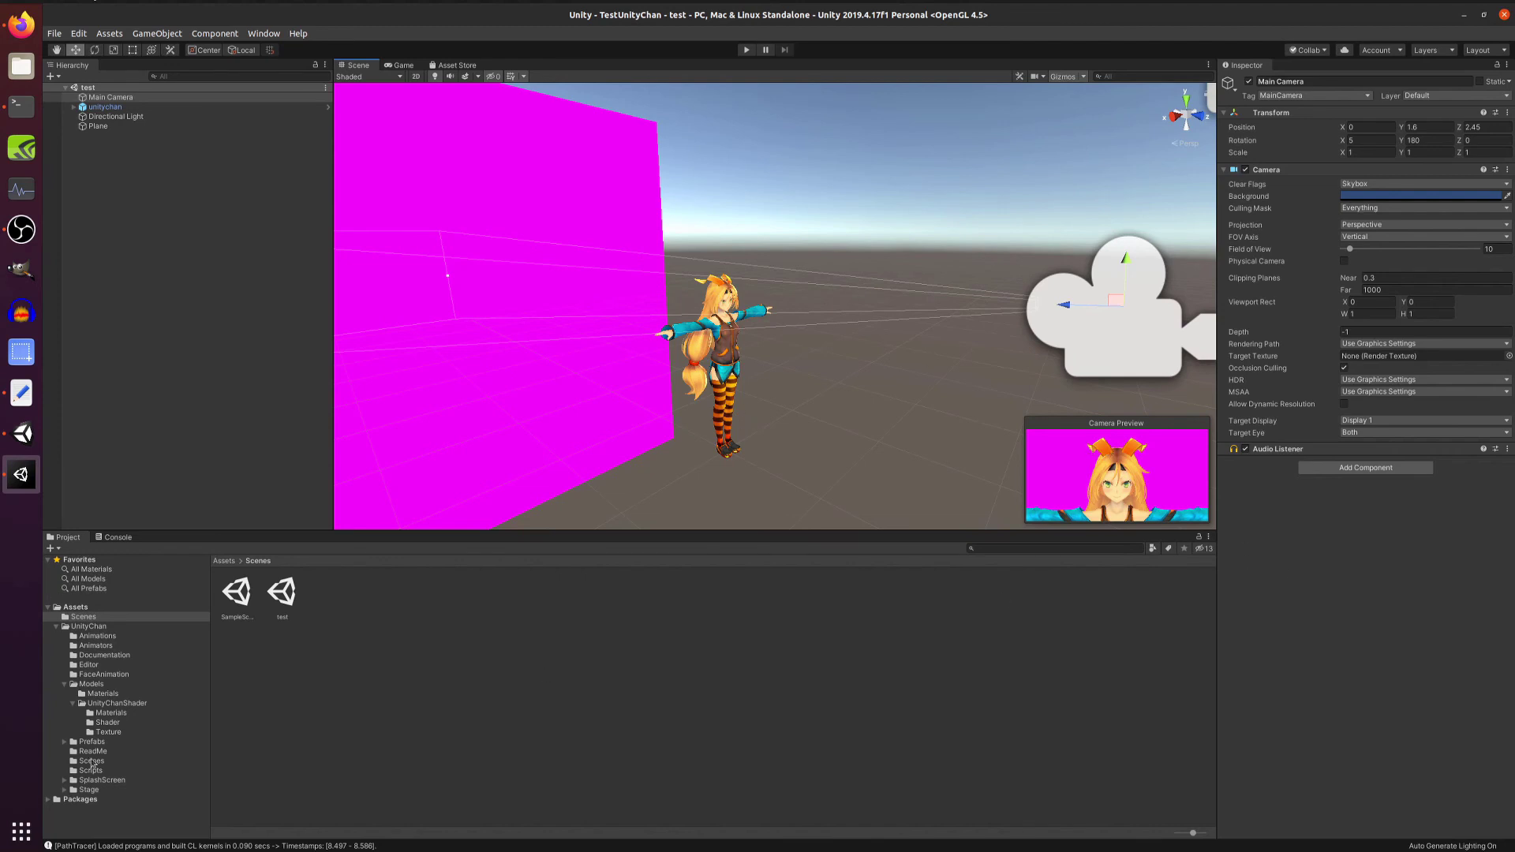
click(401, 66)
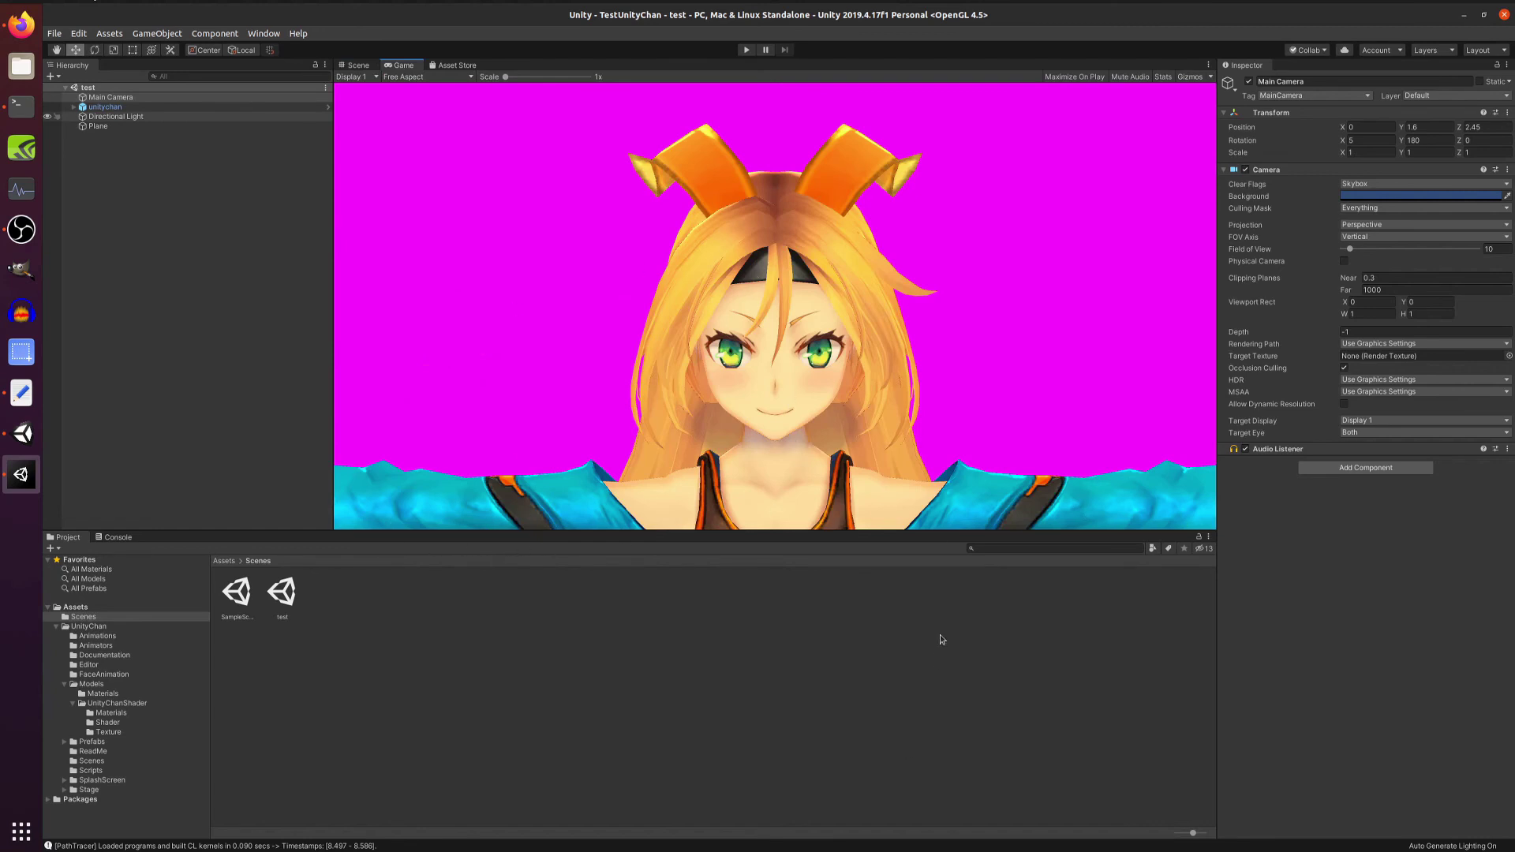
click(356, 66)
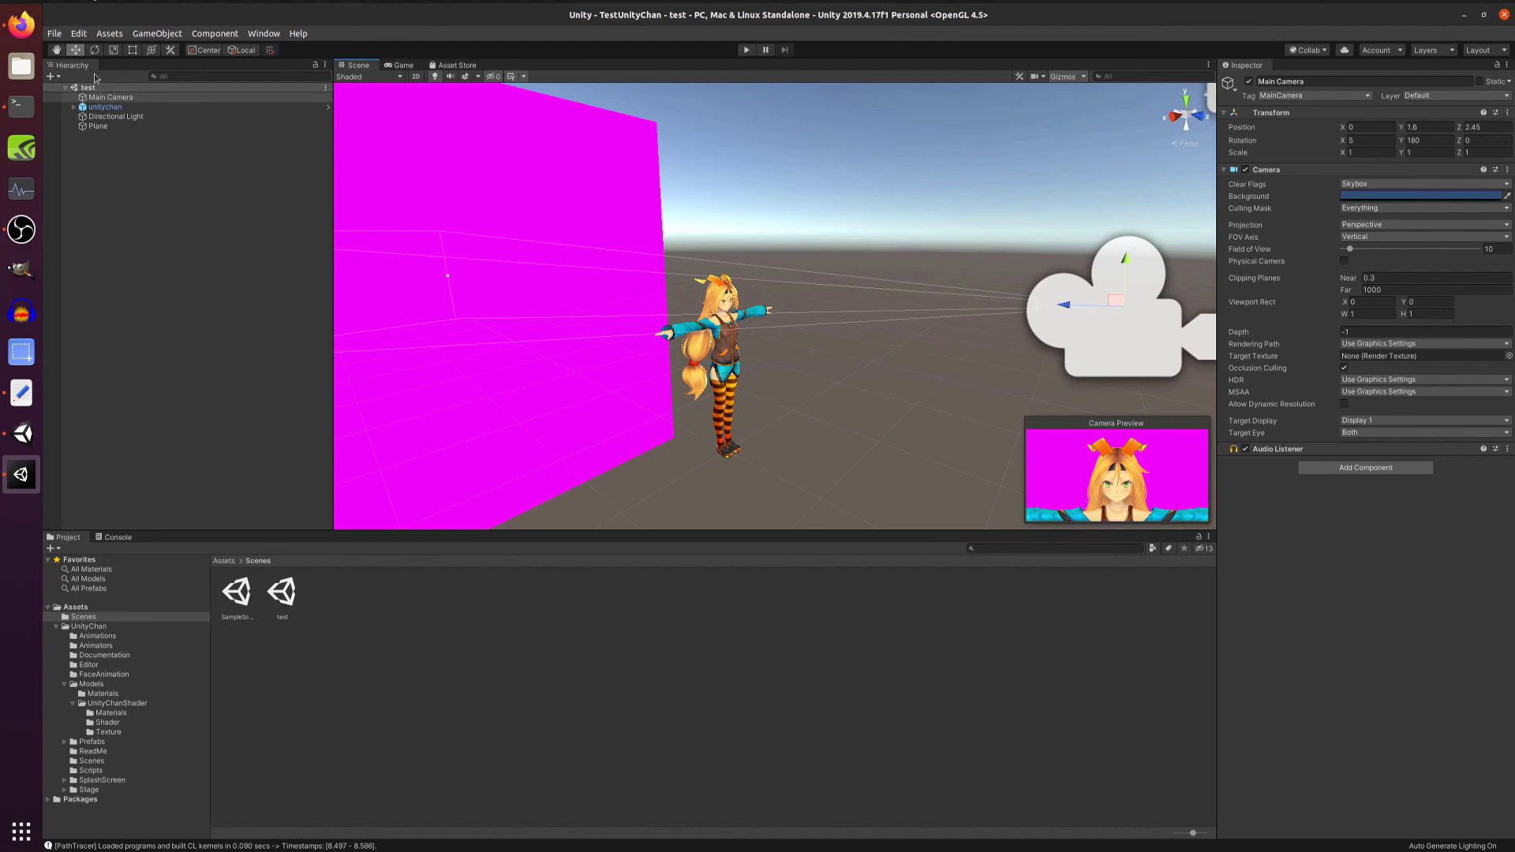
click(54, 35)
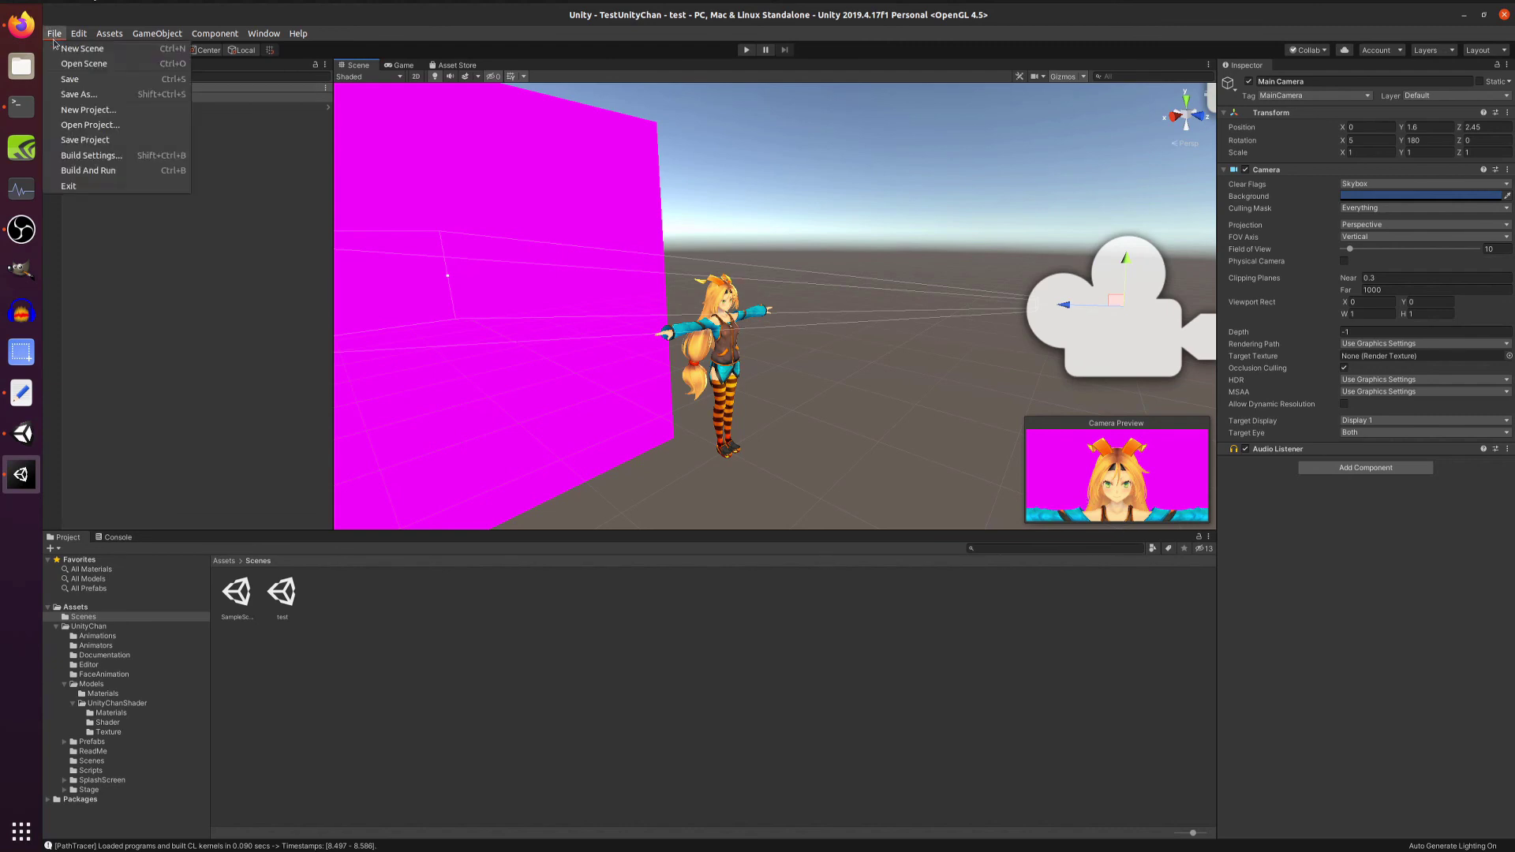
click(74, 189)
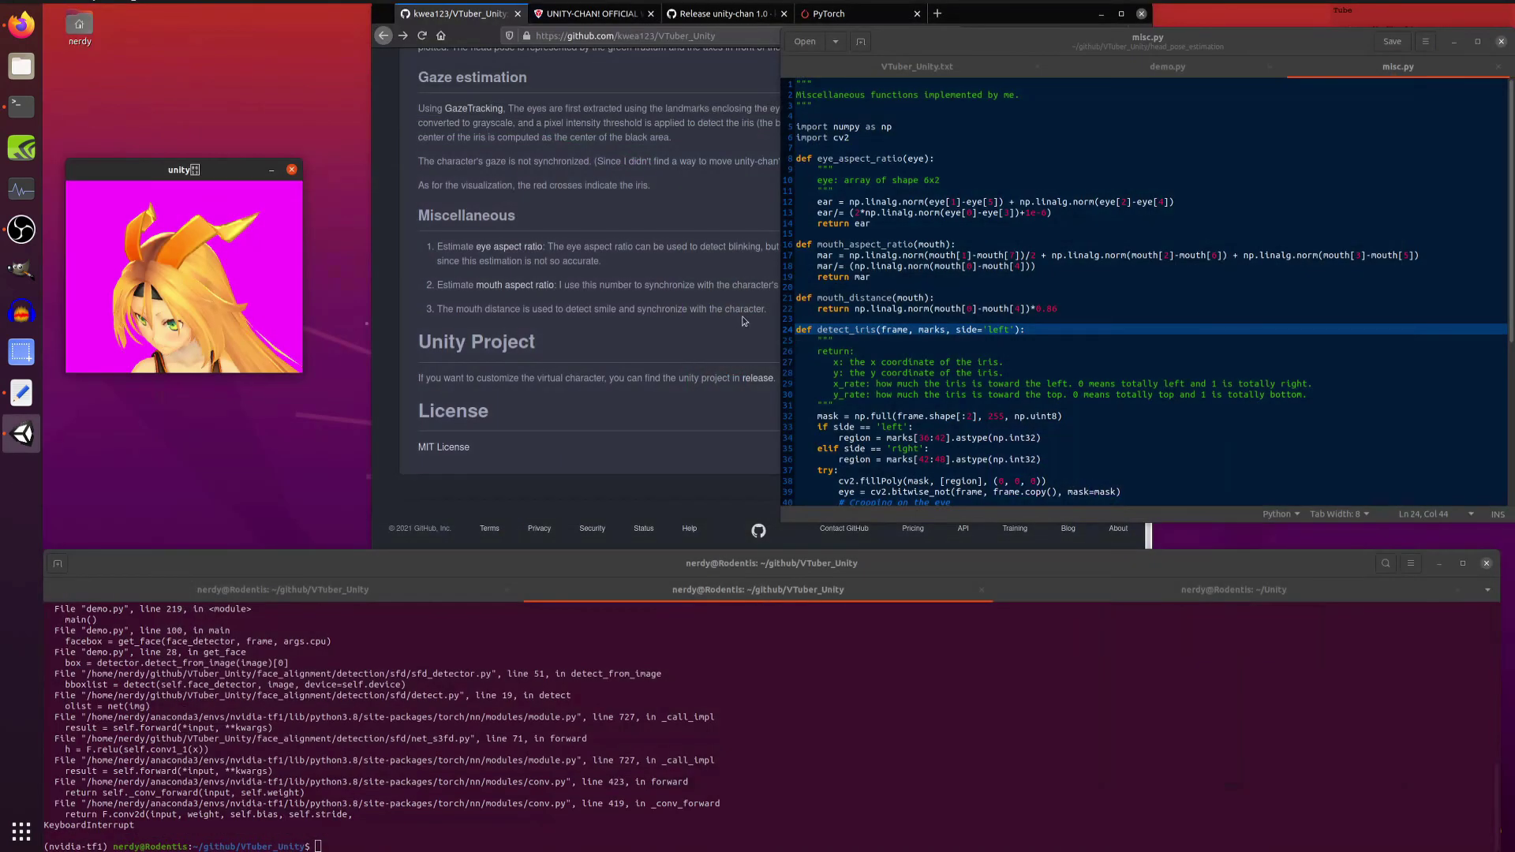
Switch to the browser and return to the beginning of the VTuber_Unity repository page.
click(722, 462)
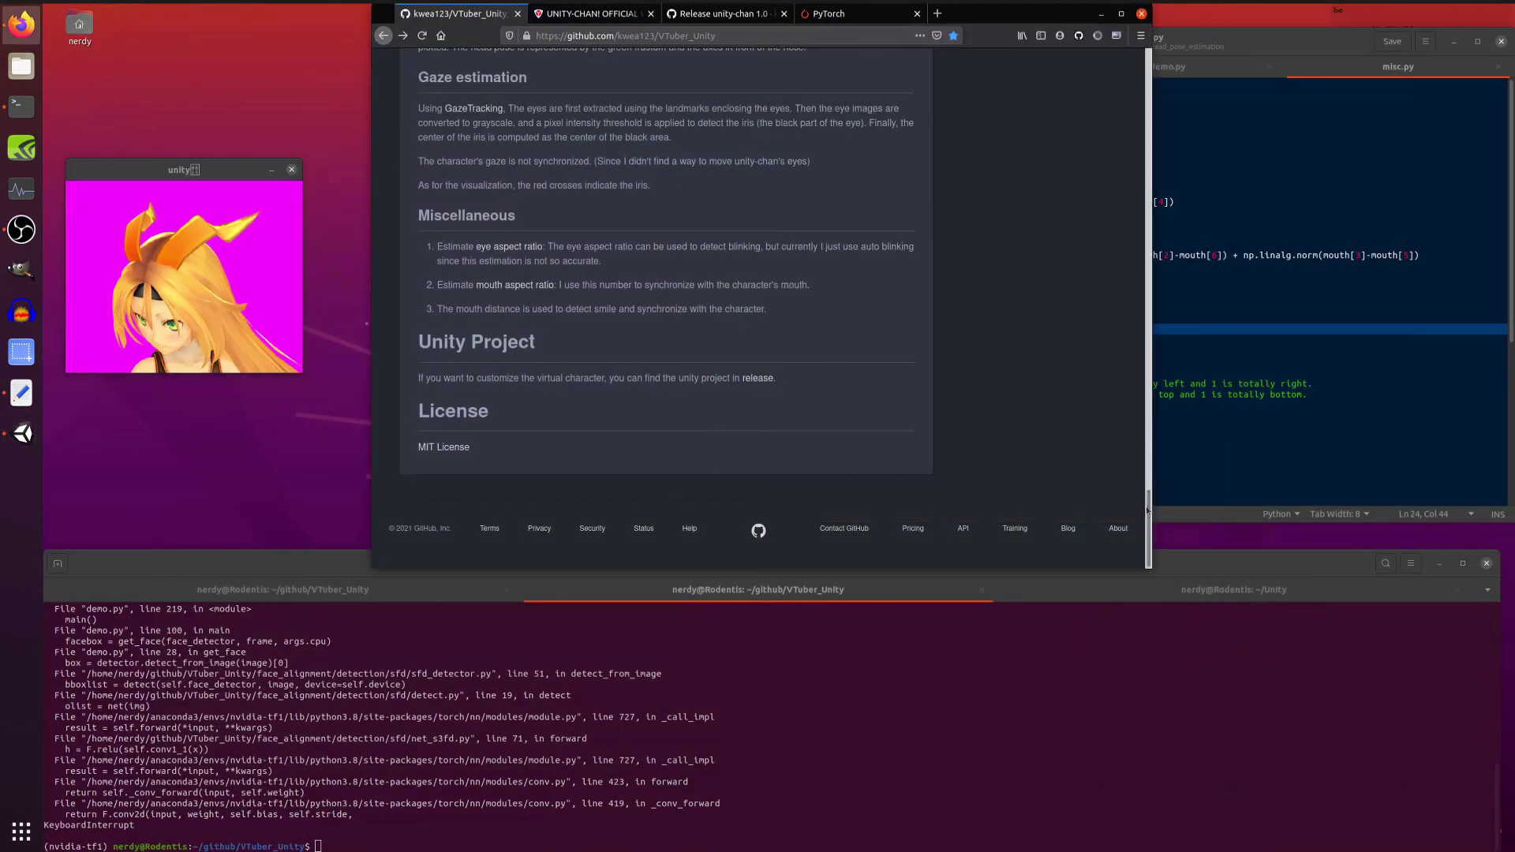
drag(1147, 510, 1105, 168)
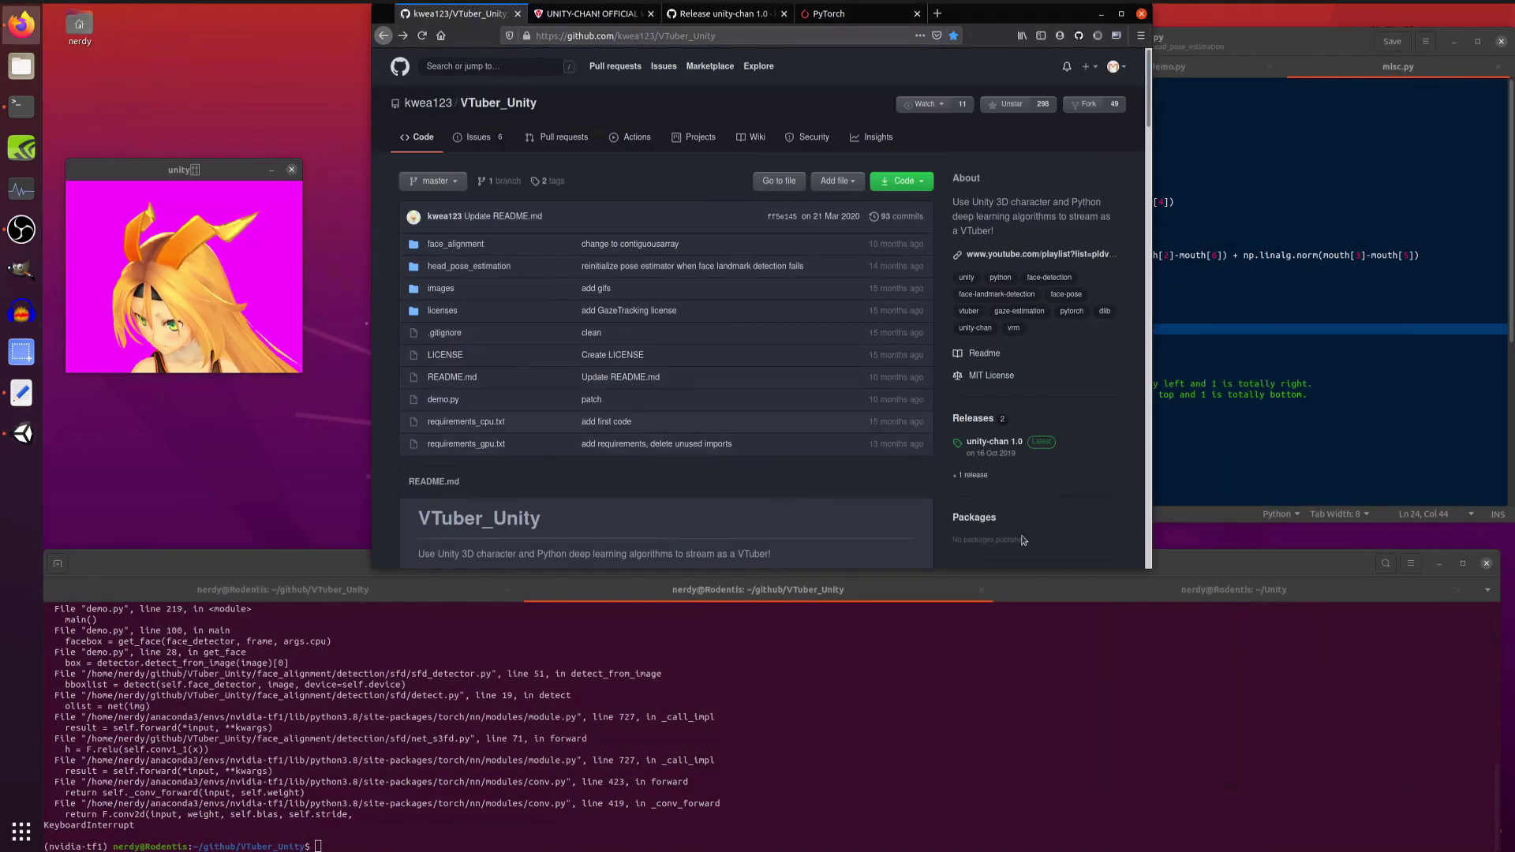